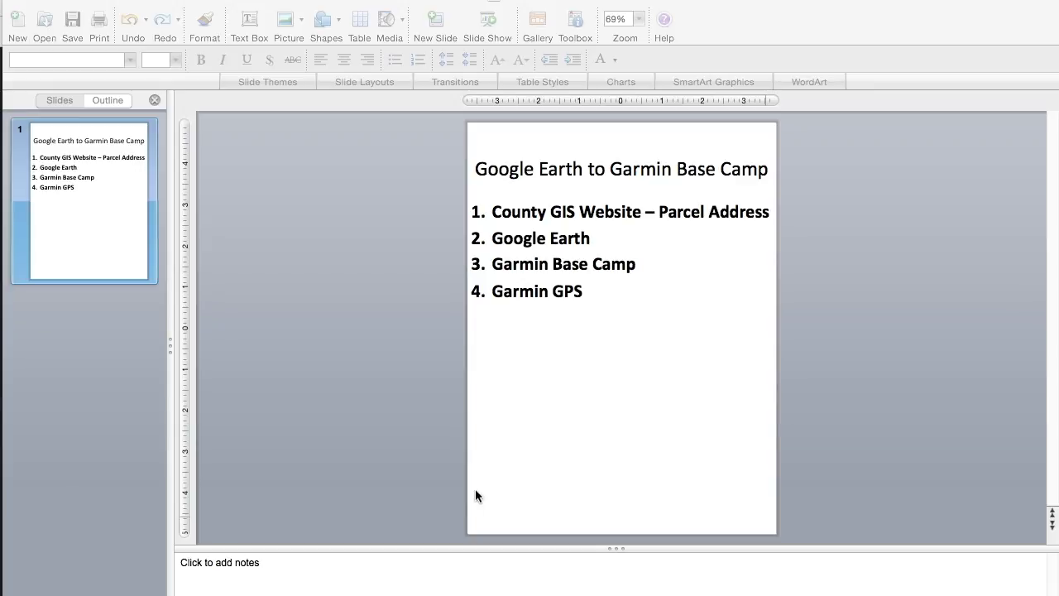
Switch to Chrome and review the Hunt Virginia platform options and prices on huntinggpsmaps.com.
{"action": "left_click", "coordinate": [315, 582]}
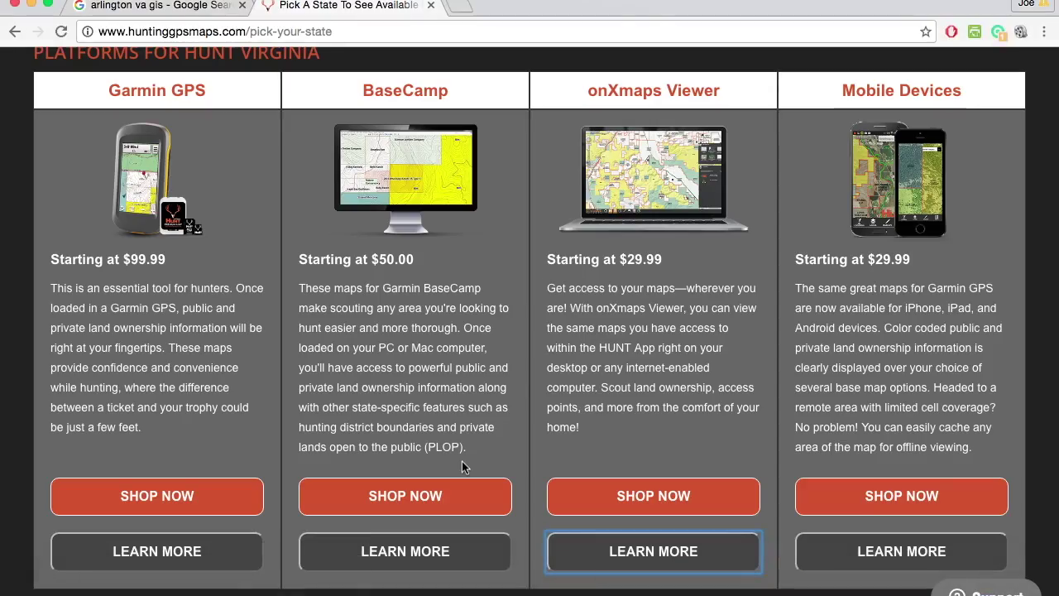
{"action": "scroll", "coordinate": [461, 466], "scroll_direction": "down", "scroll_amount": 1}
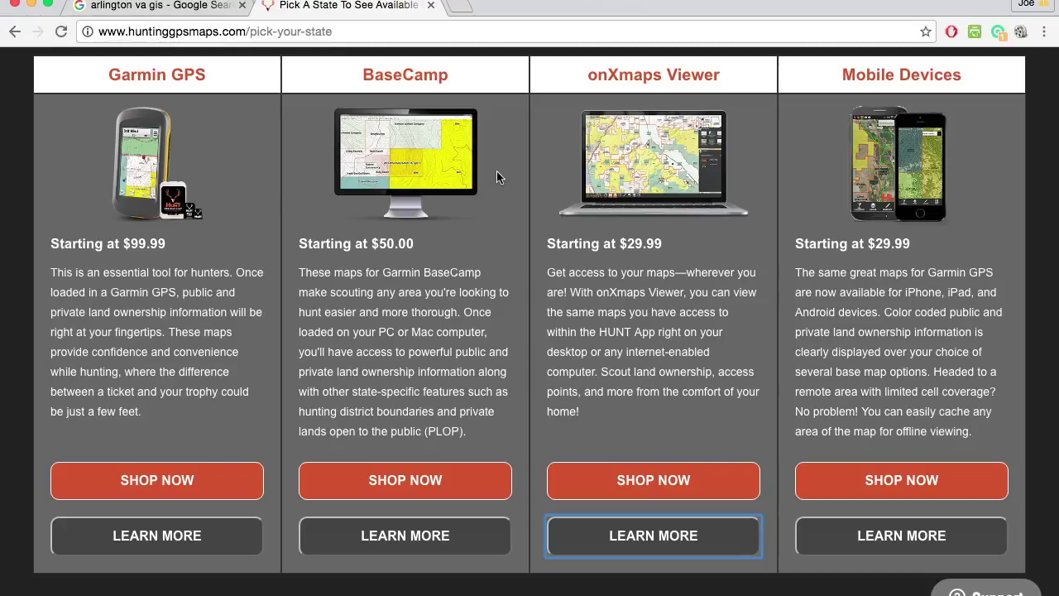
Open Arlington County's GIS property search from the Google results and accept its disclaimers.
{"action": "left_click", "coordinate": [202, 9]}
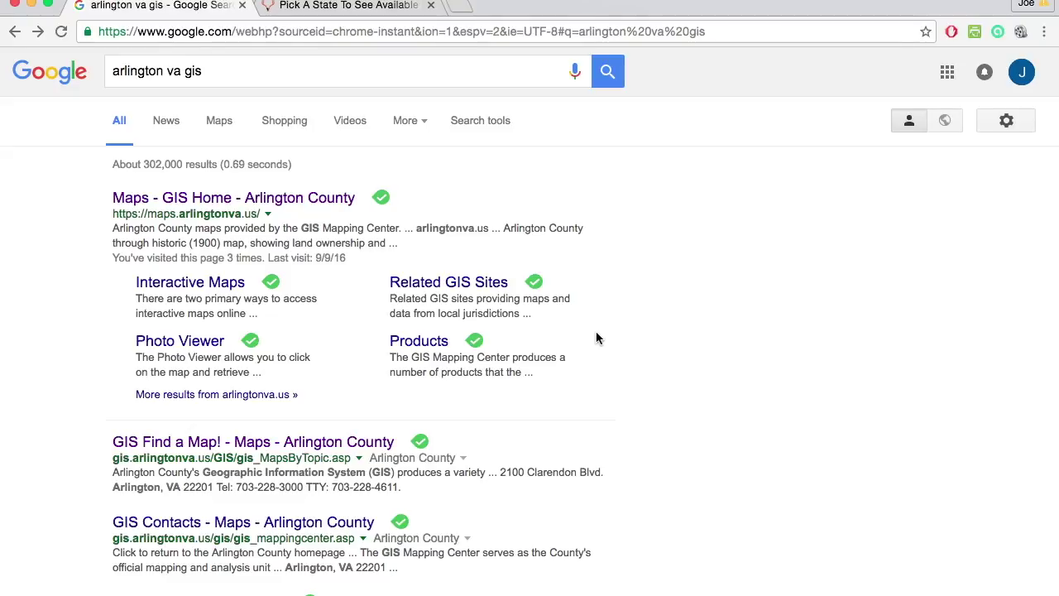
{"action": "left_click", "coordinate": [273, 198]}
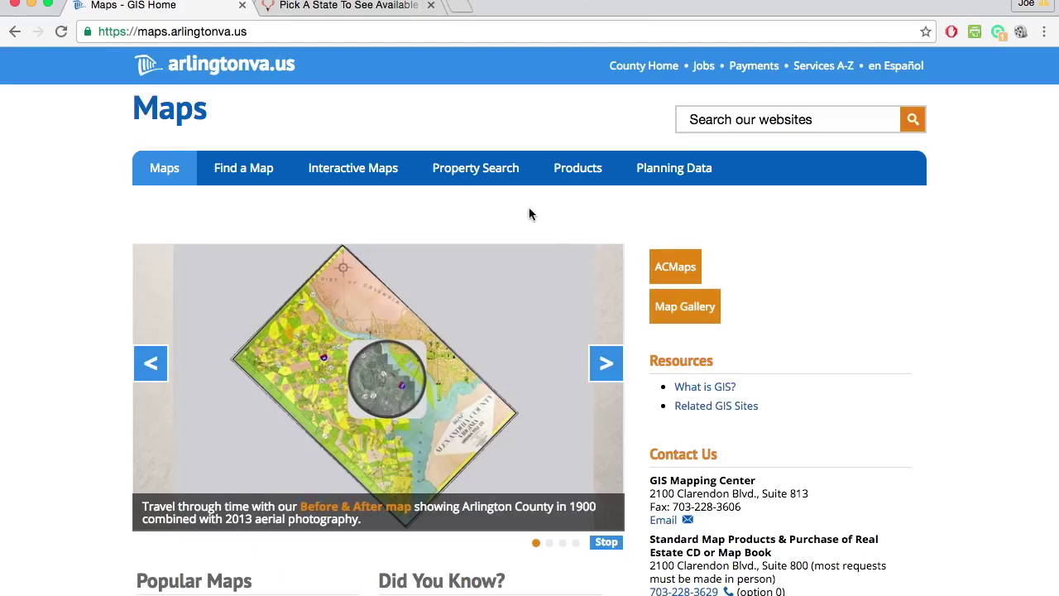
{"action": "left_click", "coordinate": [478, 168]}
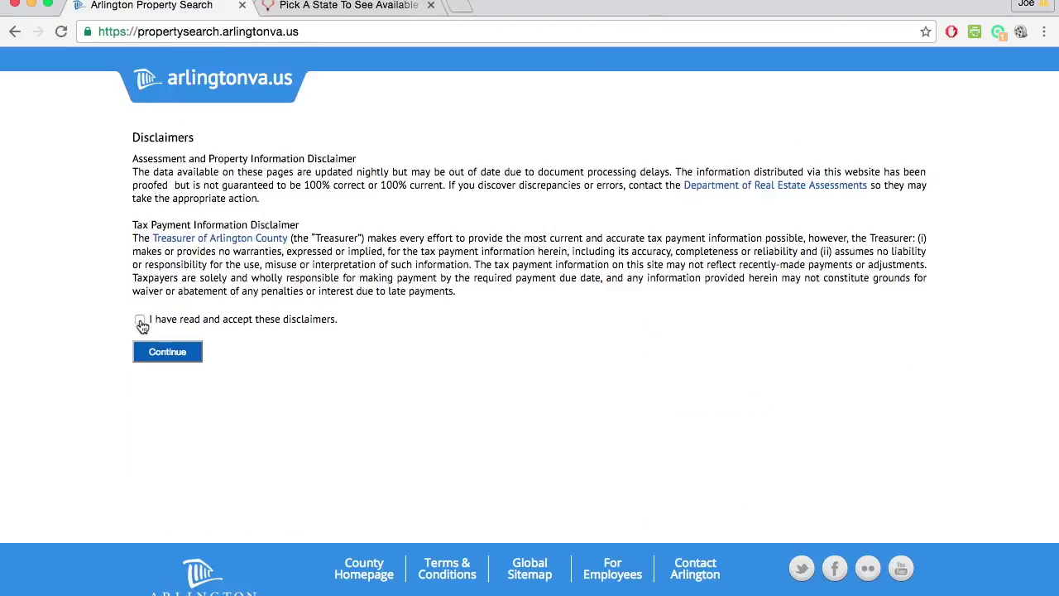
{"action": "left_click", "coordinate": [141, 324]}
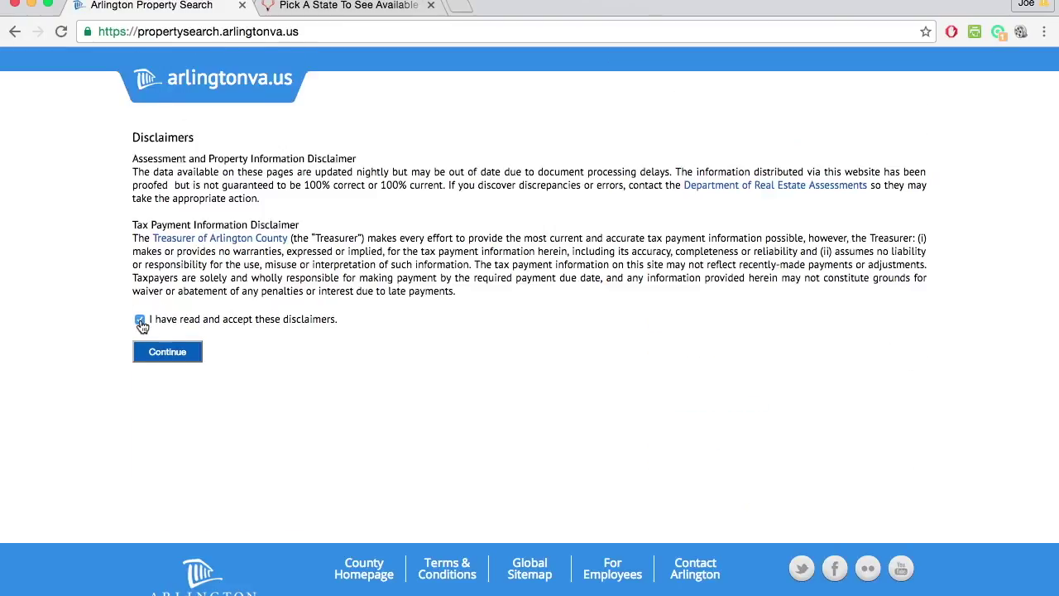
{"action": "left_click", "coordinate": [170, 353]}
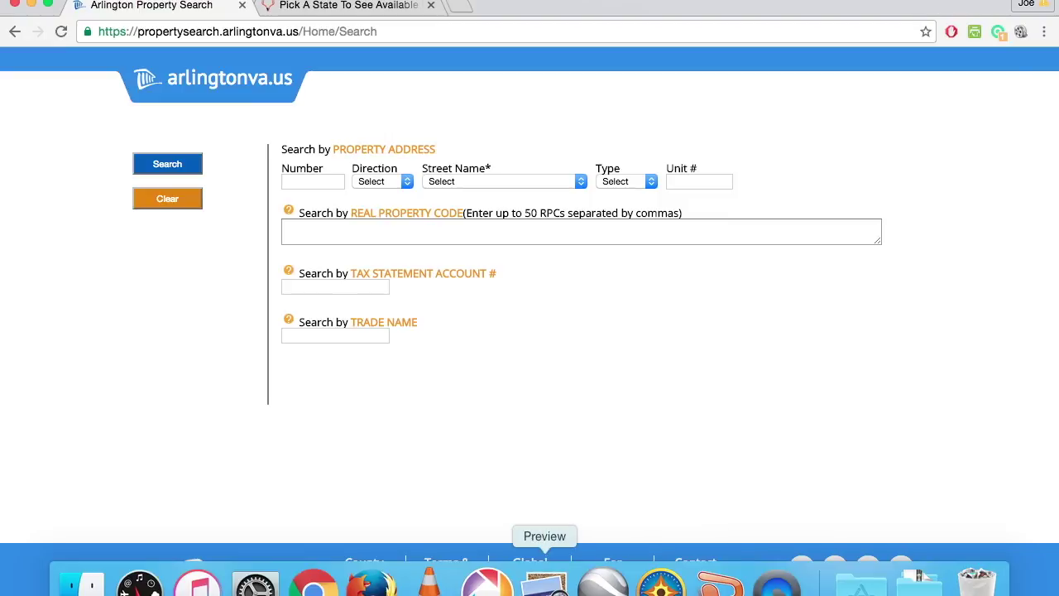
Switch to Preview and look through the JC.pdf property report down to its aerial parcel map.
{"action": "left_click", "coordinate": [544, 583]}
{"action": "scroll", "coordinate": [298, 397], "scroll_direction": "up", "scroll_amount": 15}
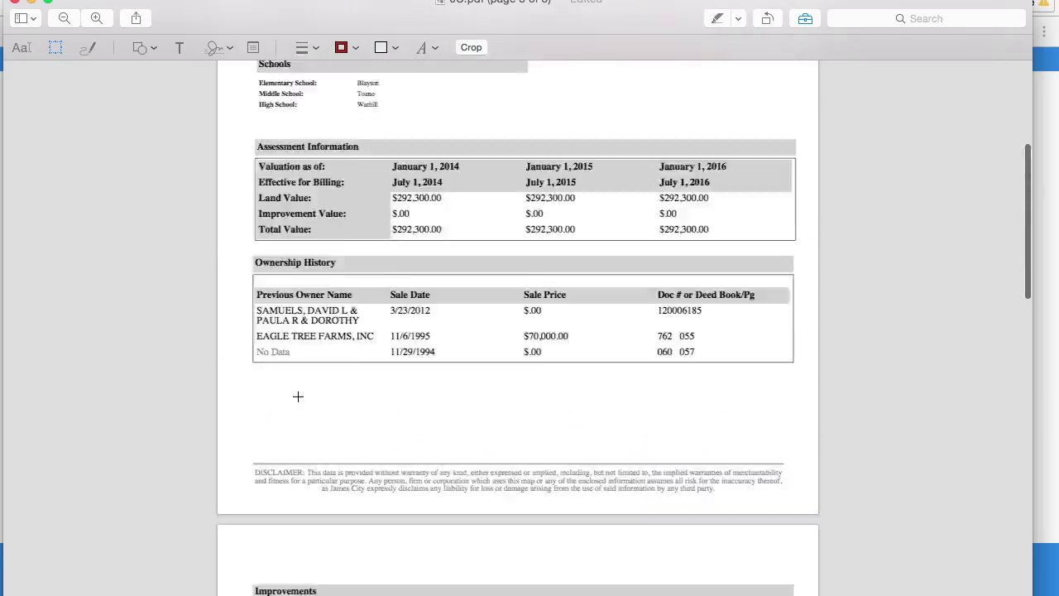
{"action": "scroll", "coordinate": [297, 397], "scroll_direction": "down", "scroll_amount": 15}
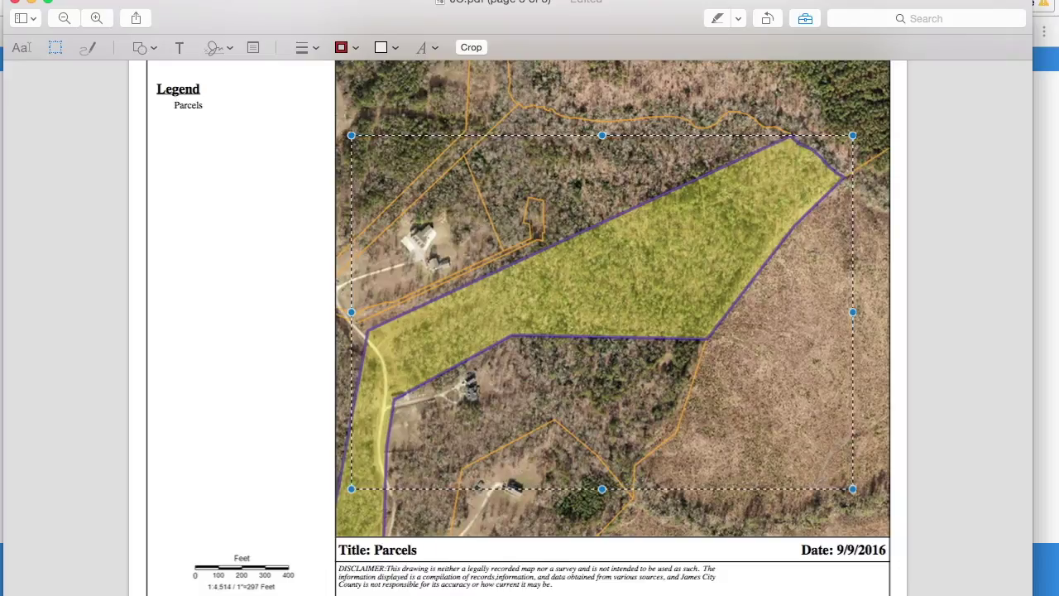
Crop the parcel map page to the rectangular selection around the highlighted parcel.
{"action": "left_click", "coordinate": [265, 0]}
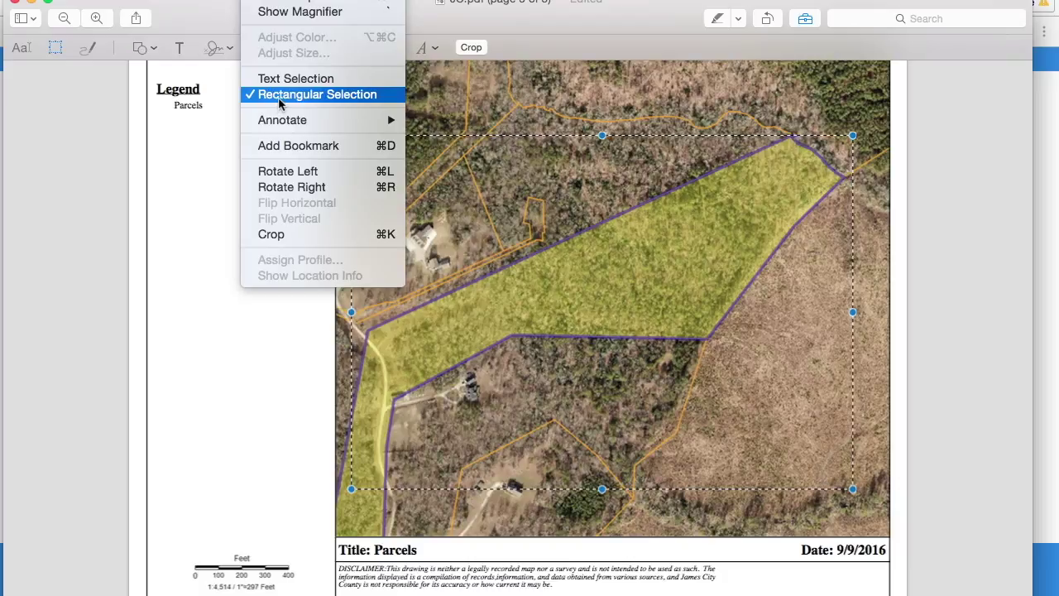
{"action": "left_click", "coordinate": [419, 12]}
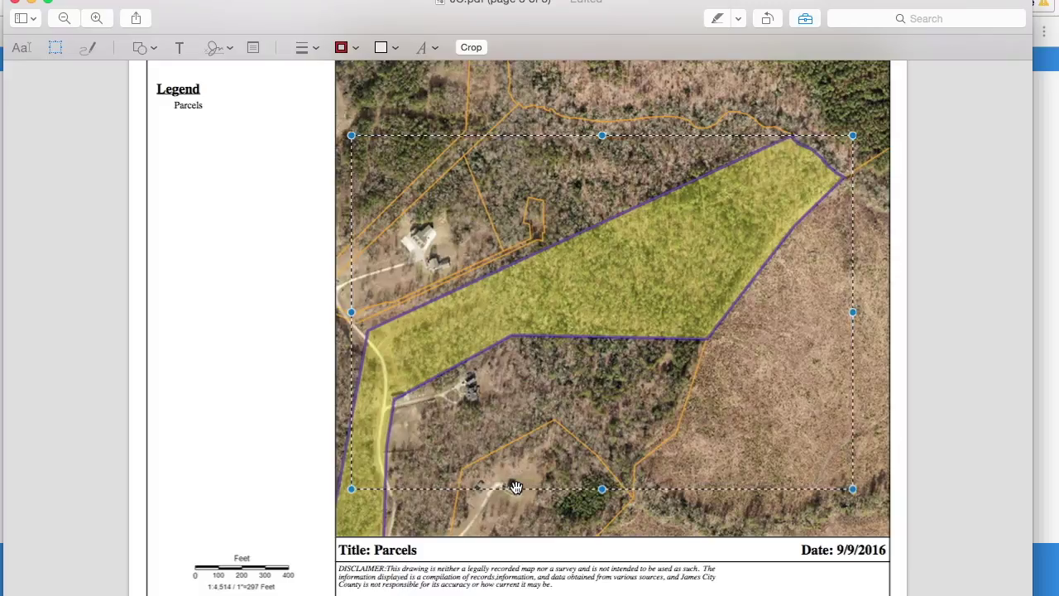
{"action": "left_click", "coordinate": [472, 47]}
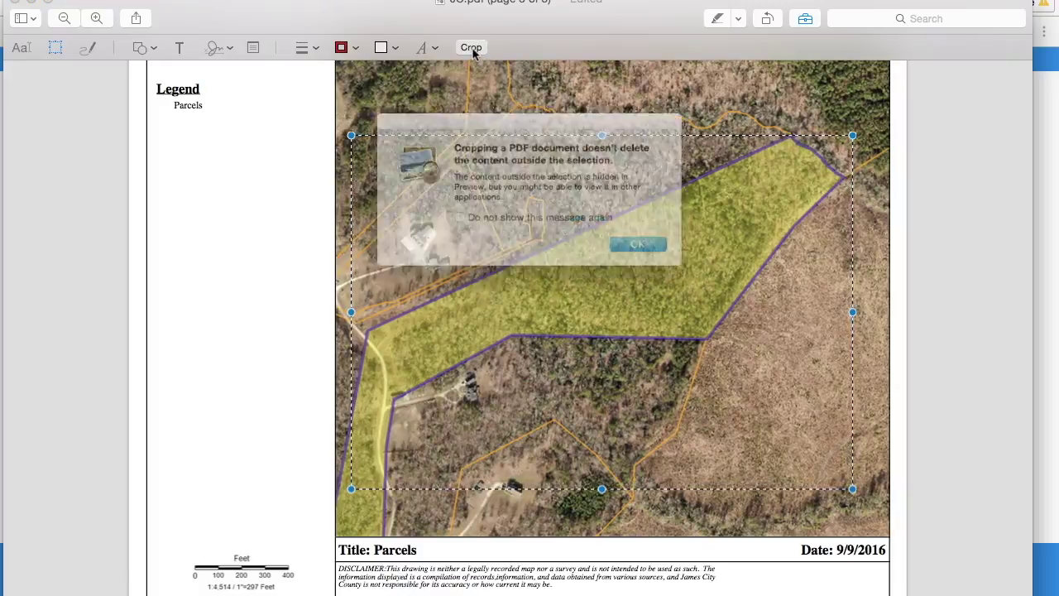
{"action": "left_click", "coordinate": [654, 251]}
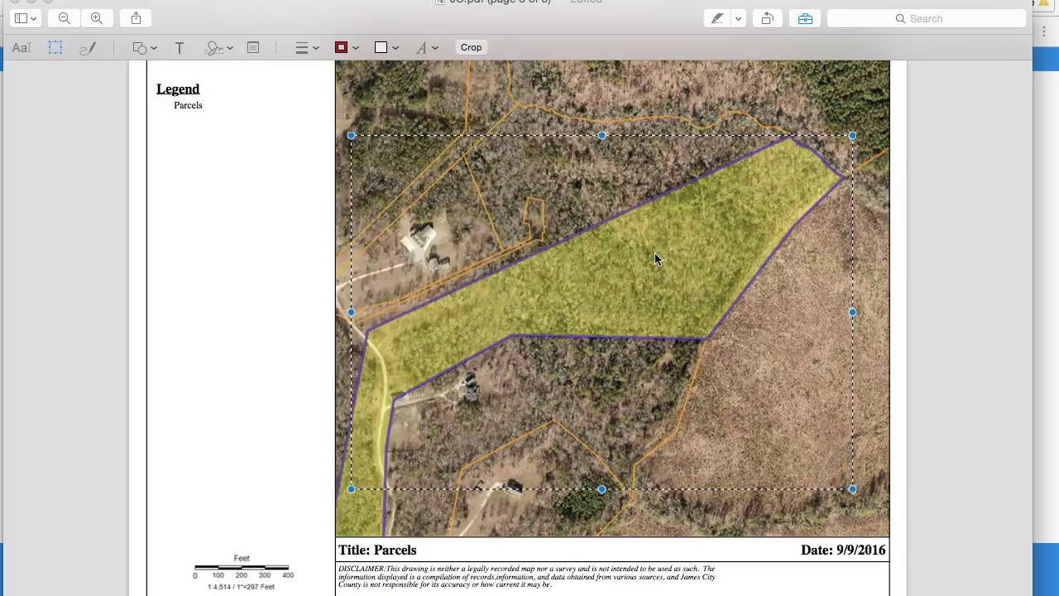
{"action": "scroll", "coordinate": [655, 255], "scroll_direction": "down", "scroll_amount": 1}
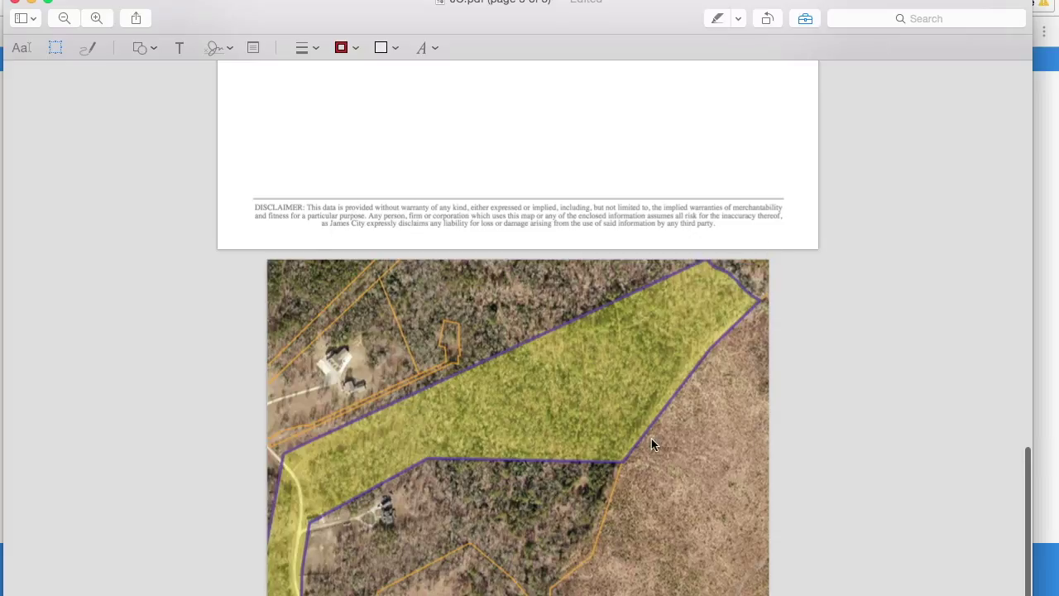
Export the cropped parcel map as a JPEG named Lines in the Property Lines folder.
{"action": "left_click", "coordinate": [106, 4]}
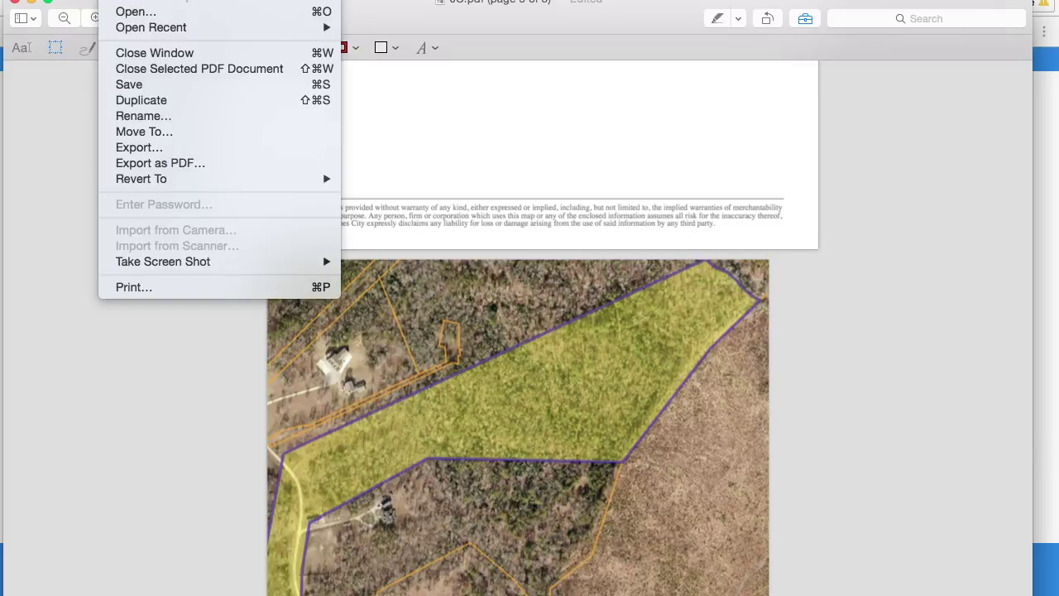
{"action": "left_click", "coordinate": [147, 148]}
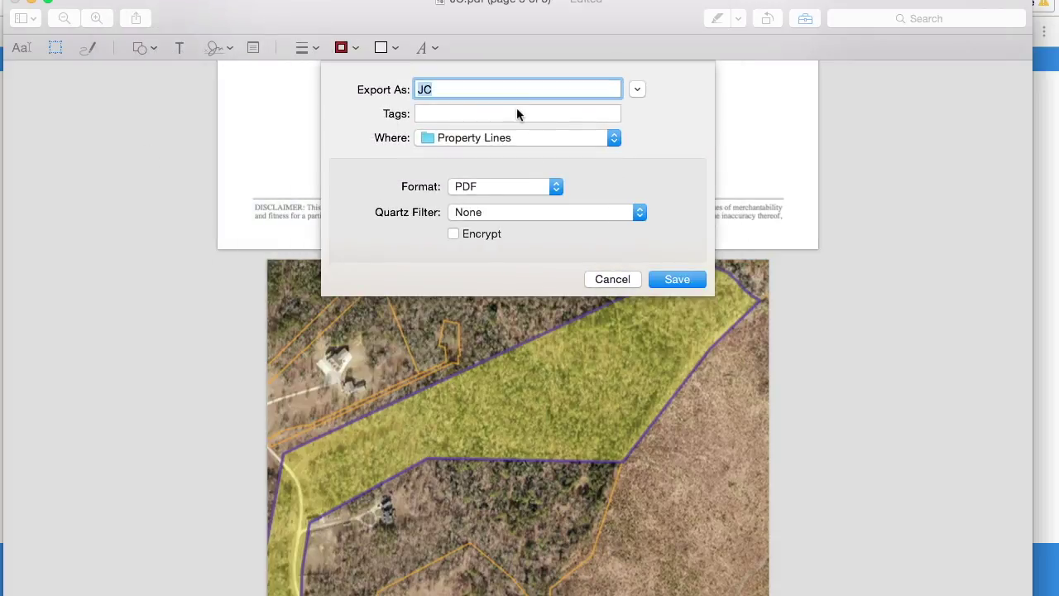
{"action": "type", "text": "Lines"}
{"action": "left_click", "coordinate": [546, 187]}
{"action": "left_click", "coordinate": [531, 141]}
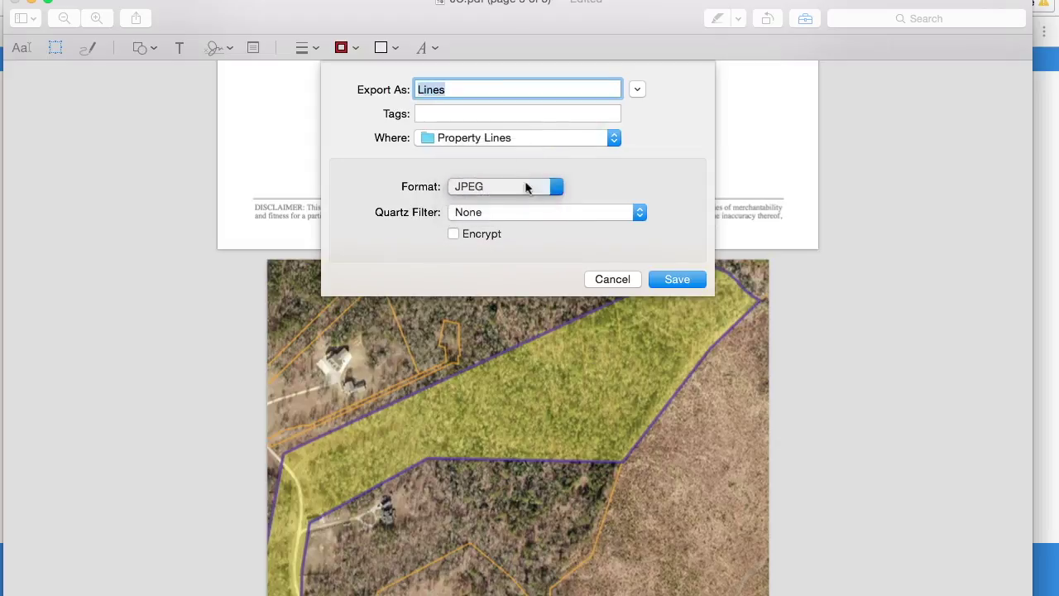
{"action": "left_click", "coordinate": [670, 301]}
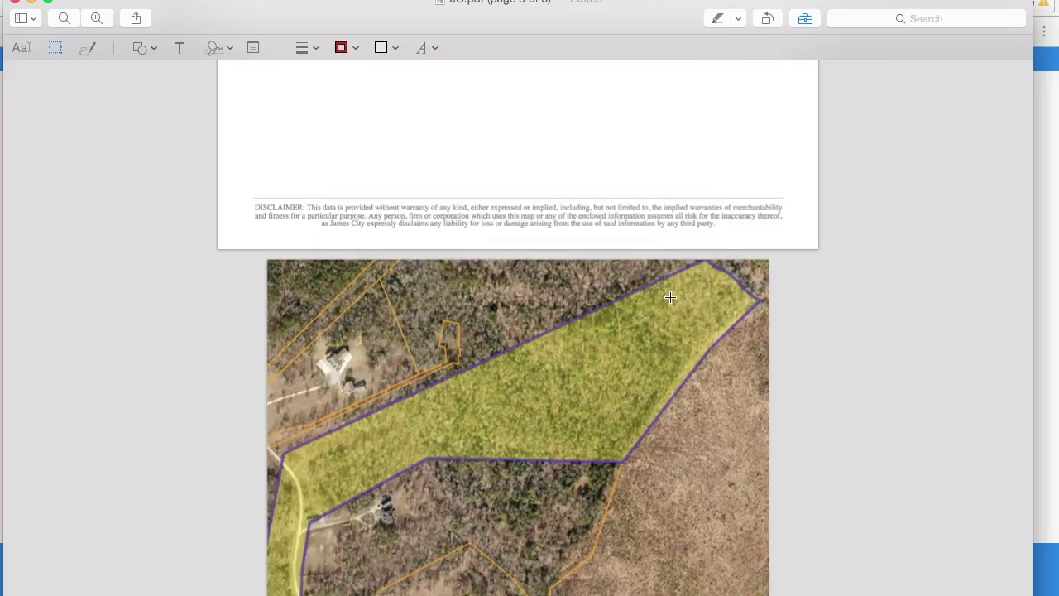
Switch to Google Earth Pro and turn historical imagery off and back on.
{"action": "mouse_move", "coordinate": [776, 584]}
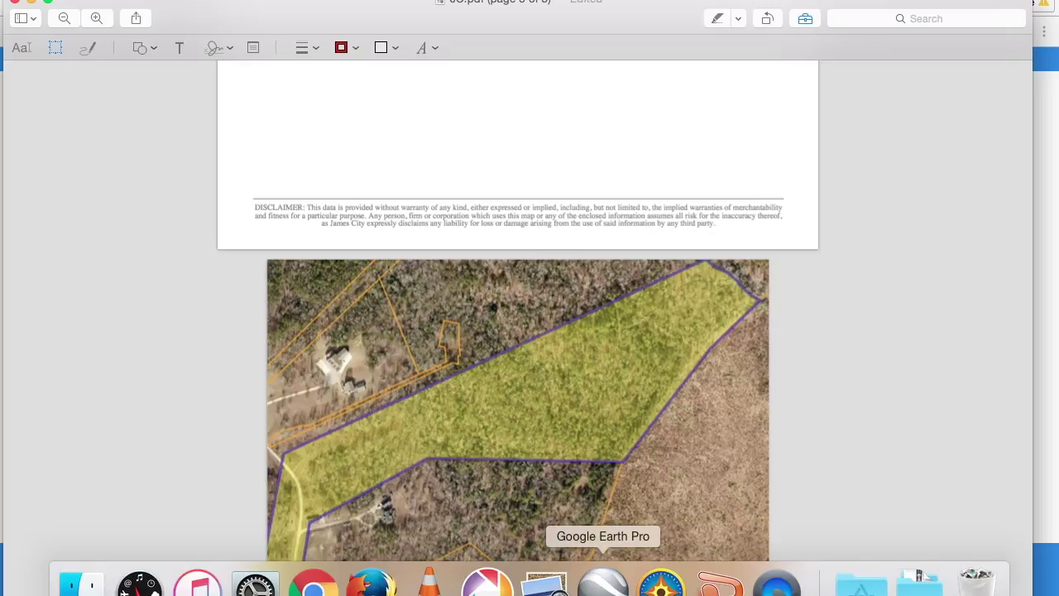
{"action": "left_click", "coordinate": [603, 583]}
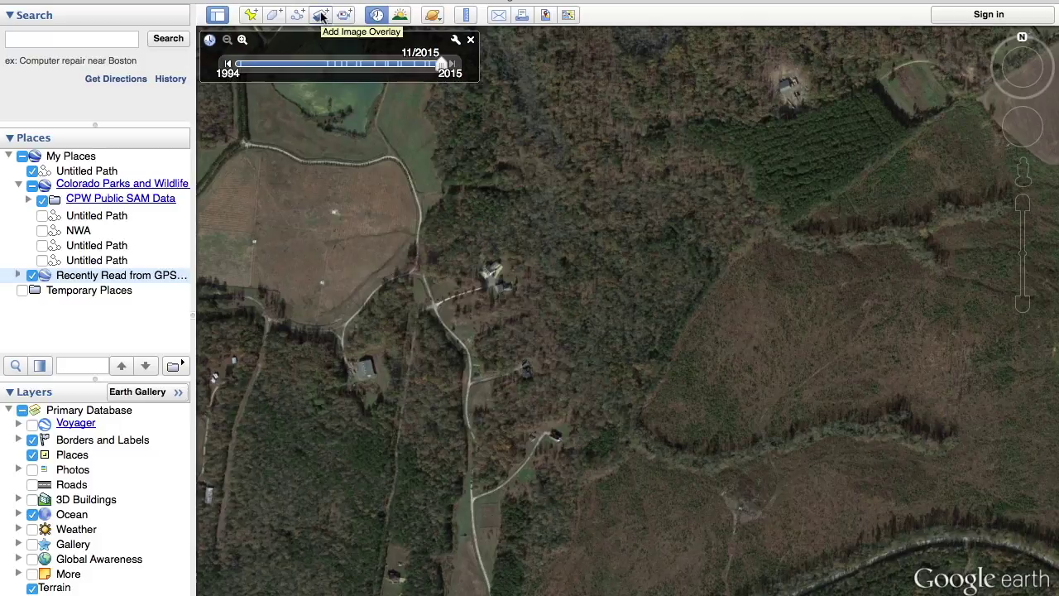
{"action": "left_click", "coordinate": [377, 17]}
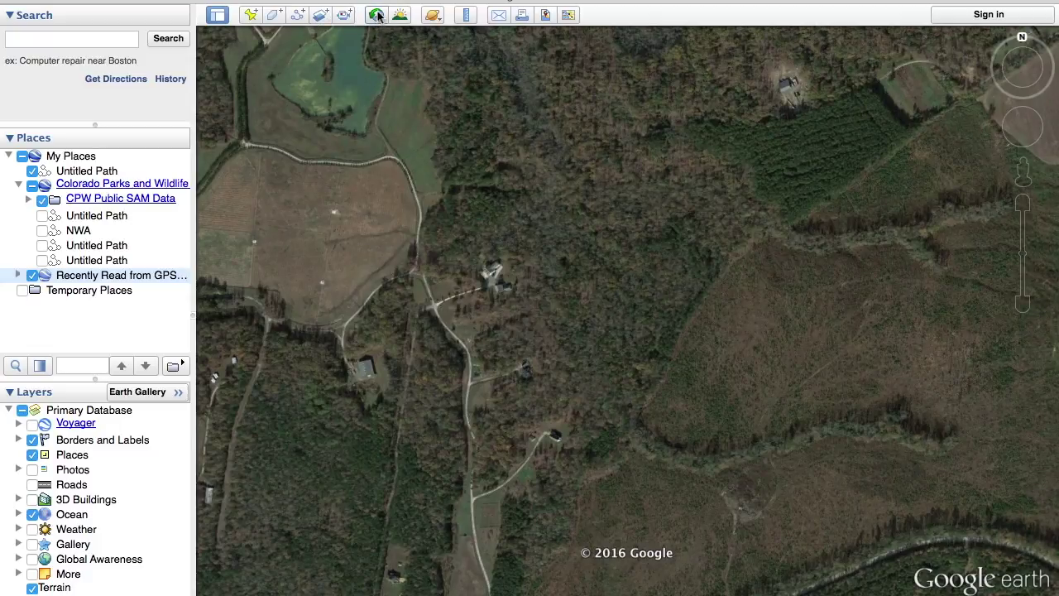
{"action": "left_click", "coordinate": [376, 15]}
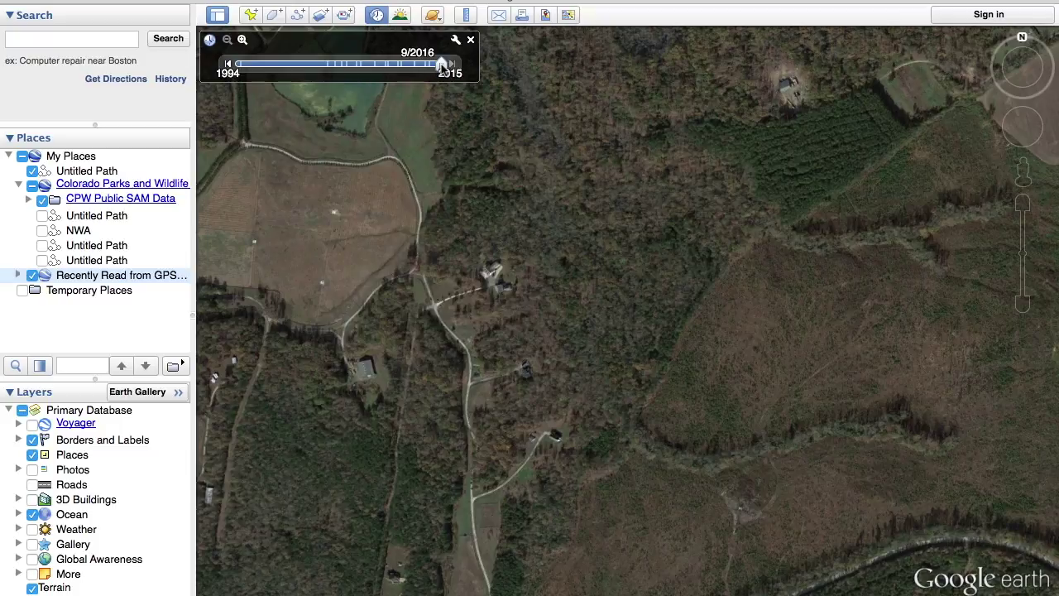
Create a new image overlay linked to Lines.jpg from the Property Lines folder on the Desktop.
{"action": "left_click", "coordinate": [318, 17]}
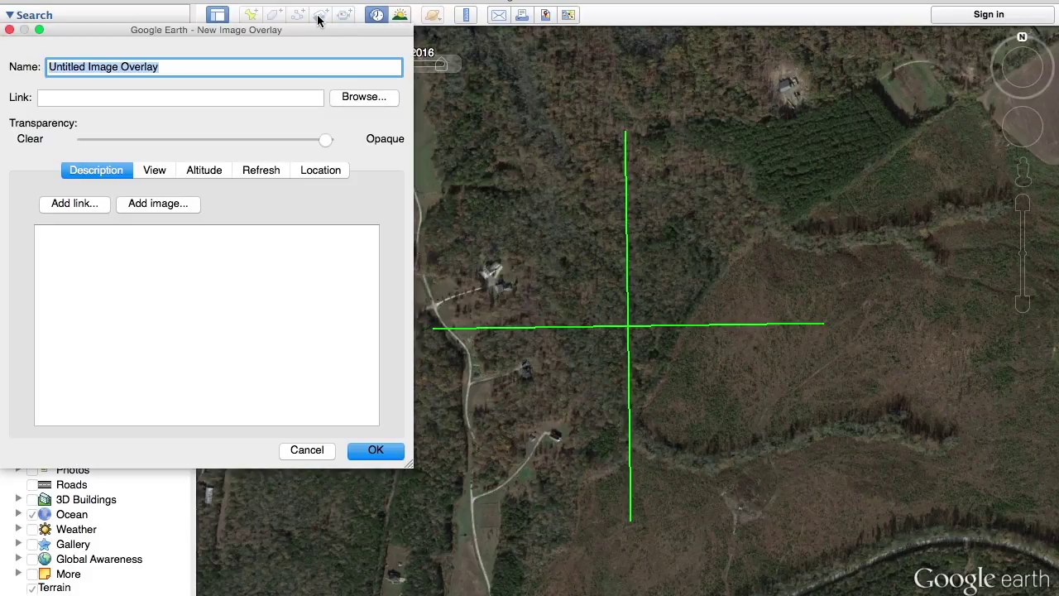
{"action": "left_click", "coordinate": [364, 98]}
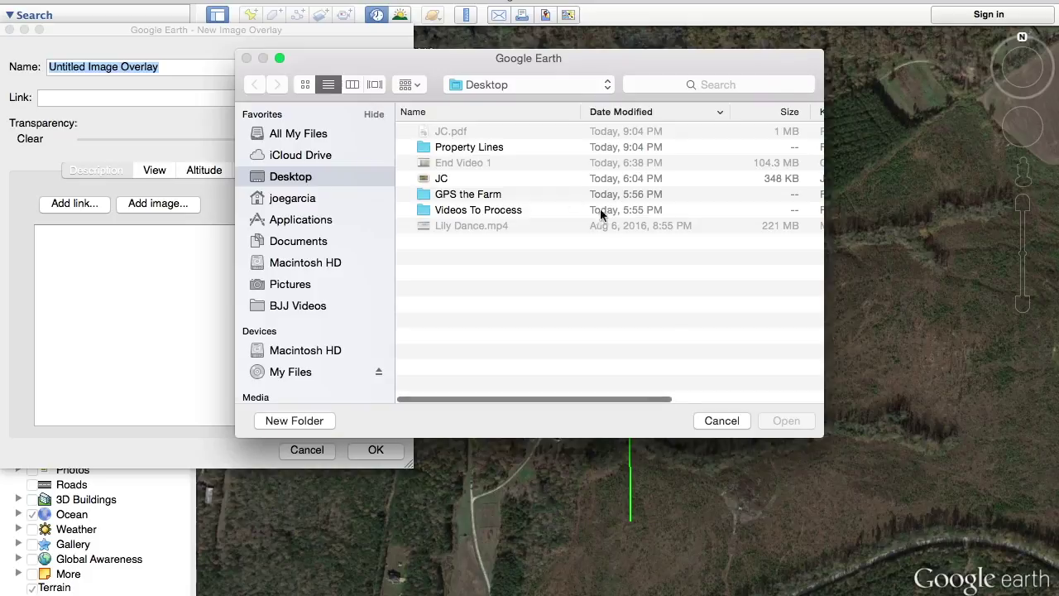
{"action": "double_click", "coordinate": [490, 148]}
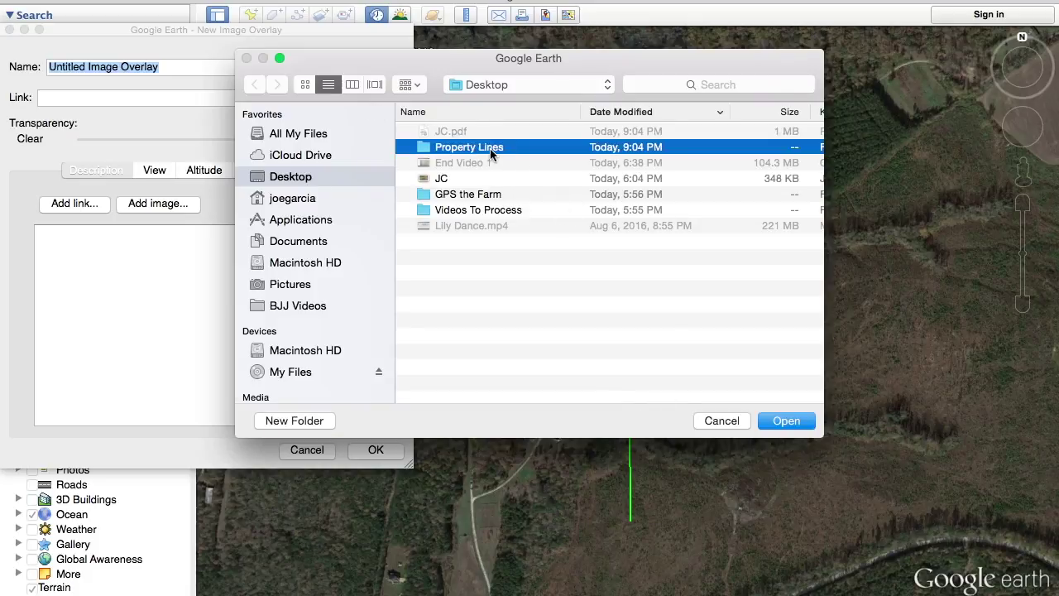
{"action": "left_click", "coordinate": [447, 131]}
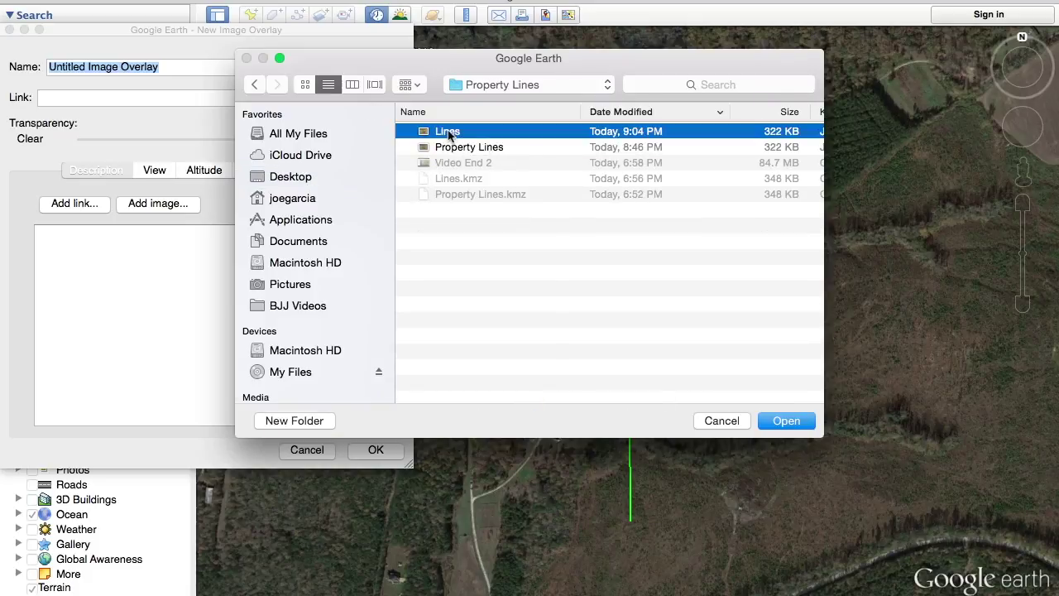
{"action": "double_click", "coordinate": [447, 130]}
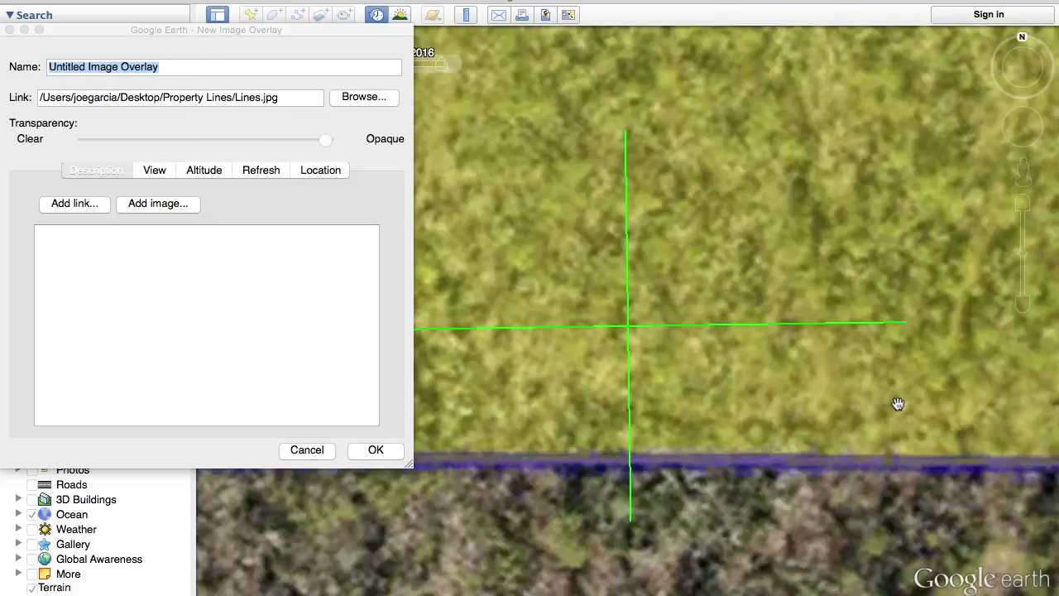
Move the New Image Overlay window clear of the map so the whole parcel overlay can be handled.
{"action": "mouse_move", "coordinate": [1021, 304]}
{"action": "left_click_drag", "start_coordinate": [1022, 305], "coordinate": [1021, 304]}
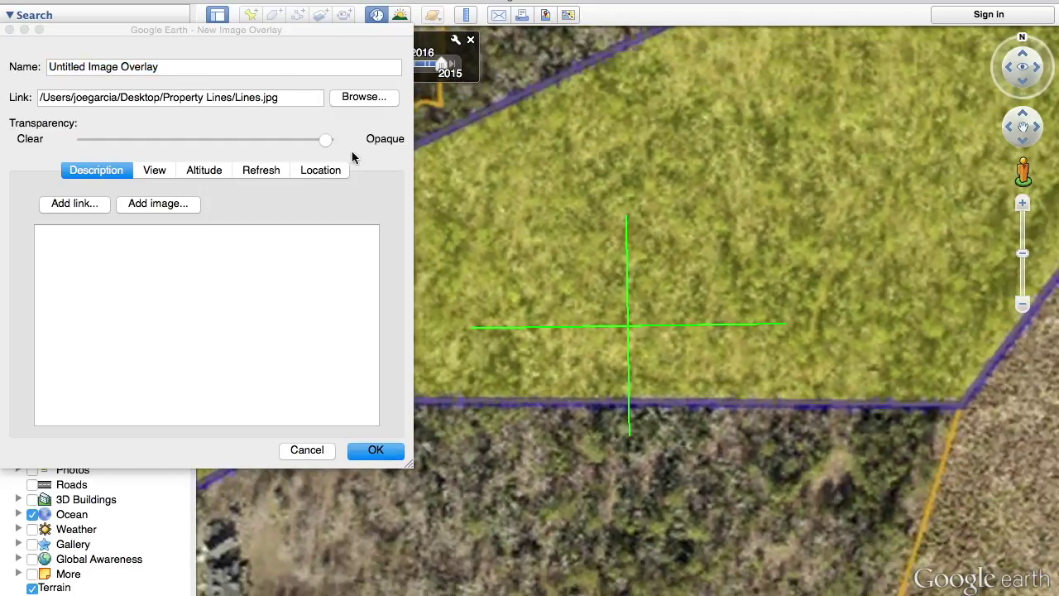
{"action": "left_click_drag", "start_coordinate": [306, 33], "coordinate": [433, 76]}
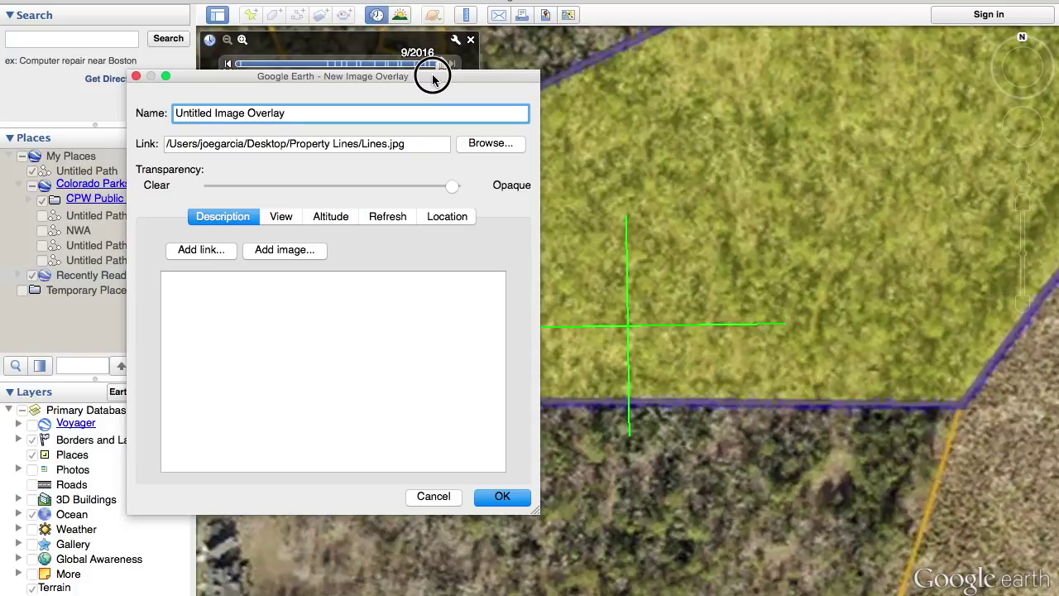
{"action": "left_click_drag", "start_coordinate": [433, 76], "coordinate": [72, 39]}
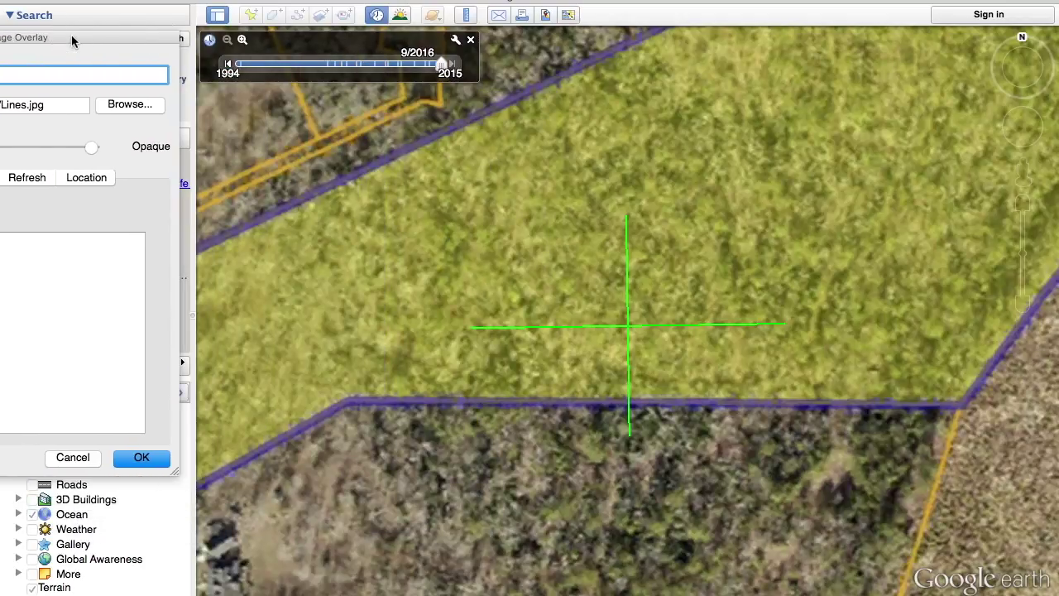
{"action": "left_click_drag", "start_coordinate": [95, 37], "coordinate": [69, 35]}
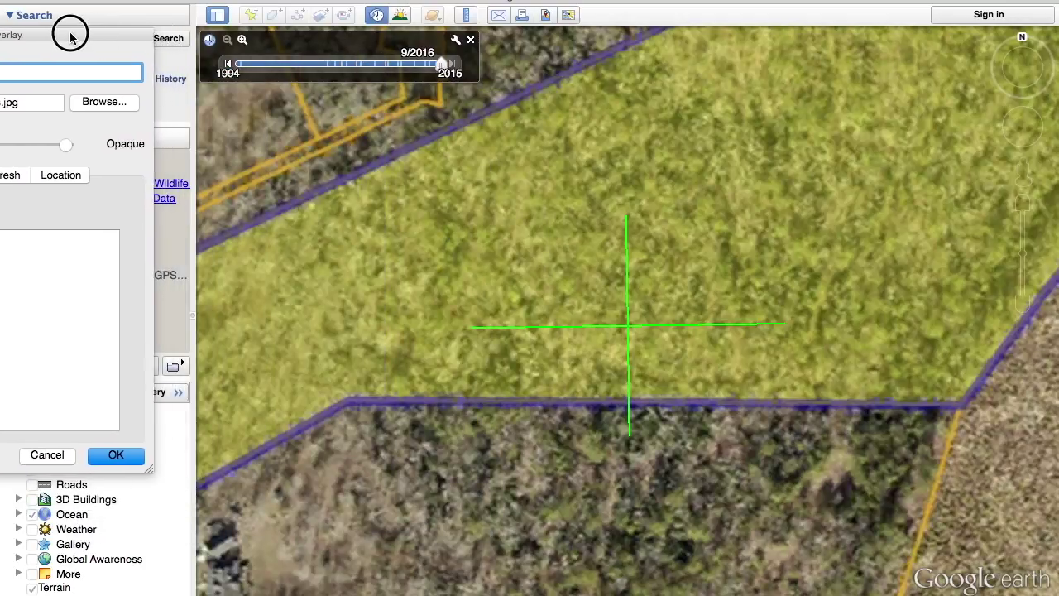
{"action": "left_click", "coordinate": [1024, 306]}
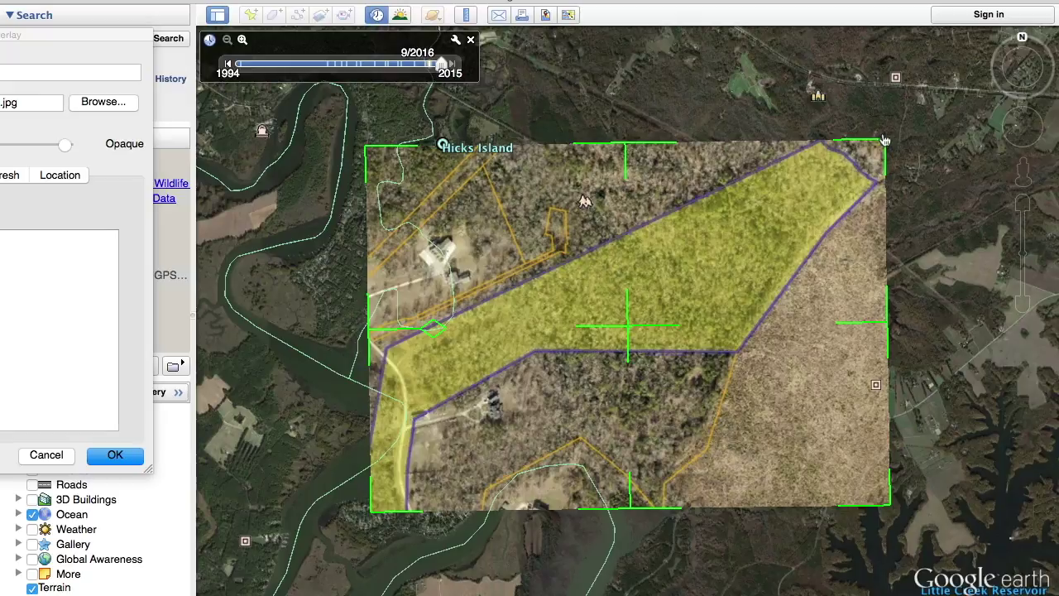
Shrink the parcel overlay from its northeast corner, adjust its north and west edges, and move it east of the river bends.
{"action": "left_click", "coordinate": [879, 138]}
{"action": "left_click_drag", "start_coordinate": [879, 137], "coordinate": [764, 242]}
{"action": "left_click_drag", "start_coordinate": [576, 251], "coordinate": [579, 189]}
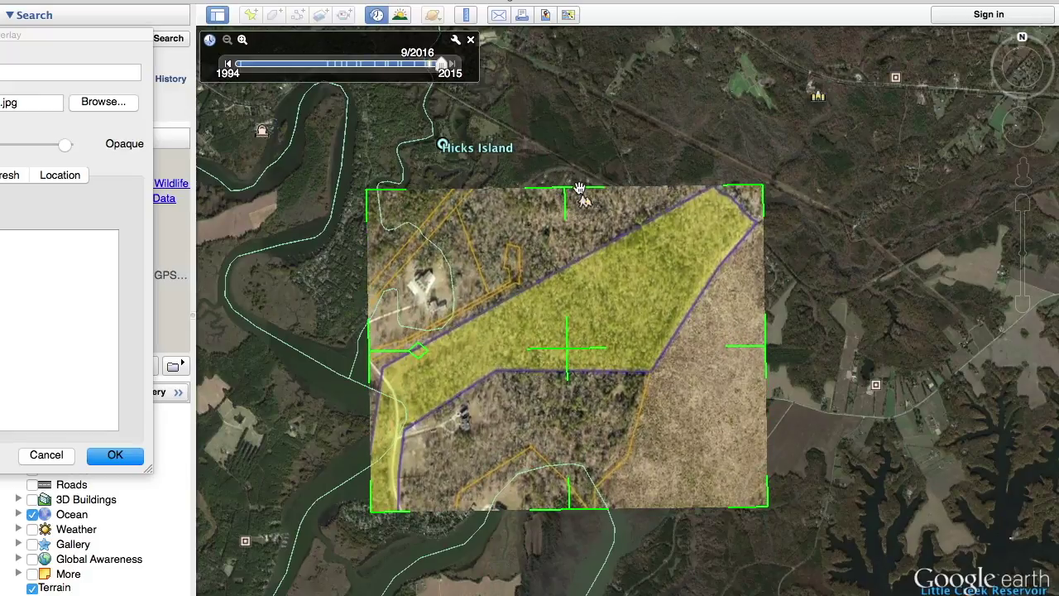
{"action": "left_click_drag", "start_coordinate": [371, 356], "coordinate": [403, 351]}
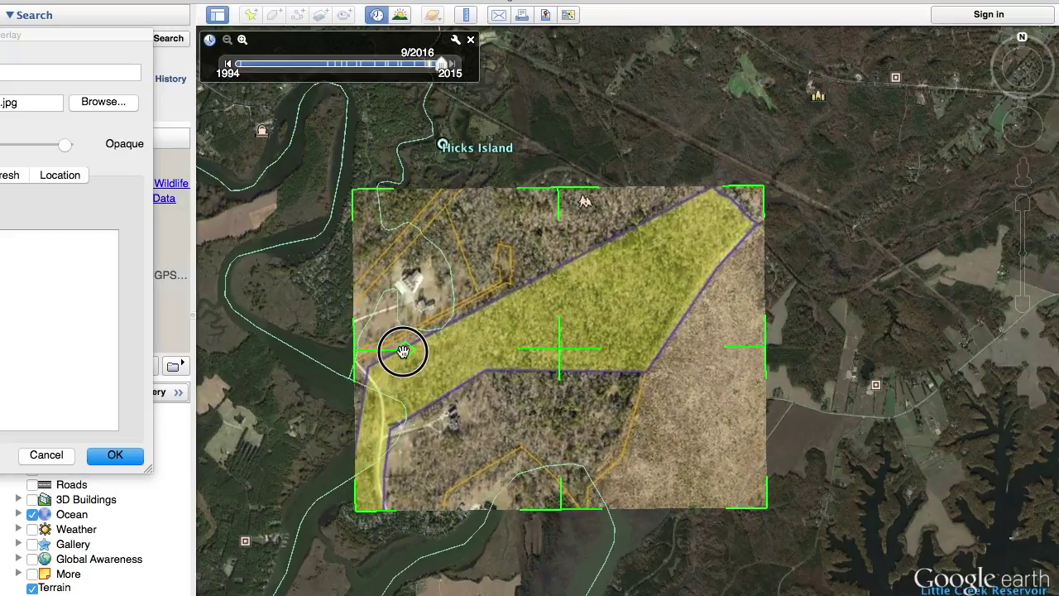
{"action": "left_click_drag", "start_coordinate": [560, 350], "coordinate": [789, 305]}
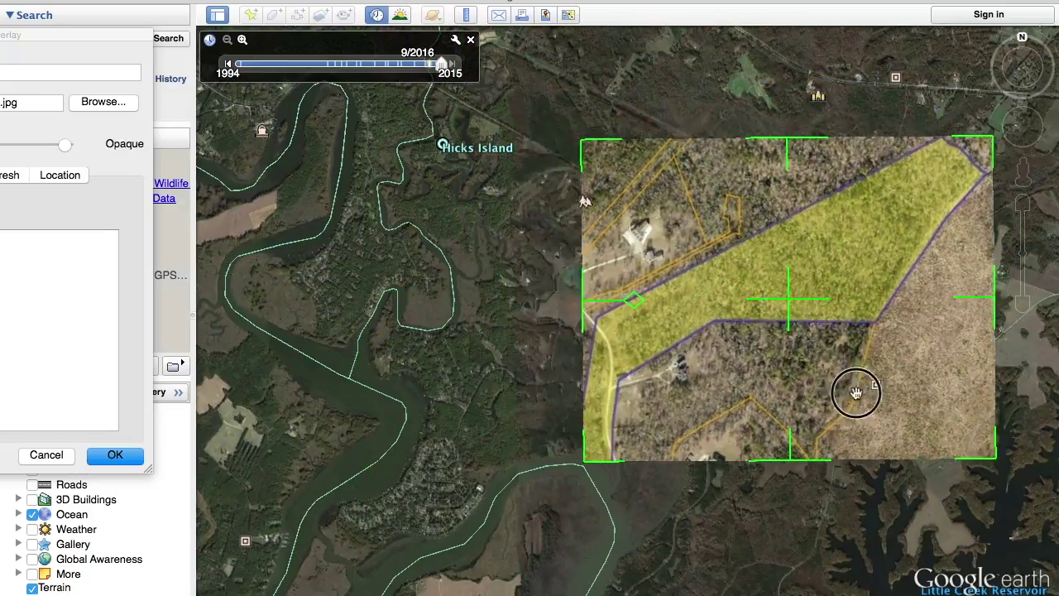
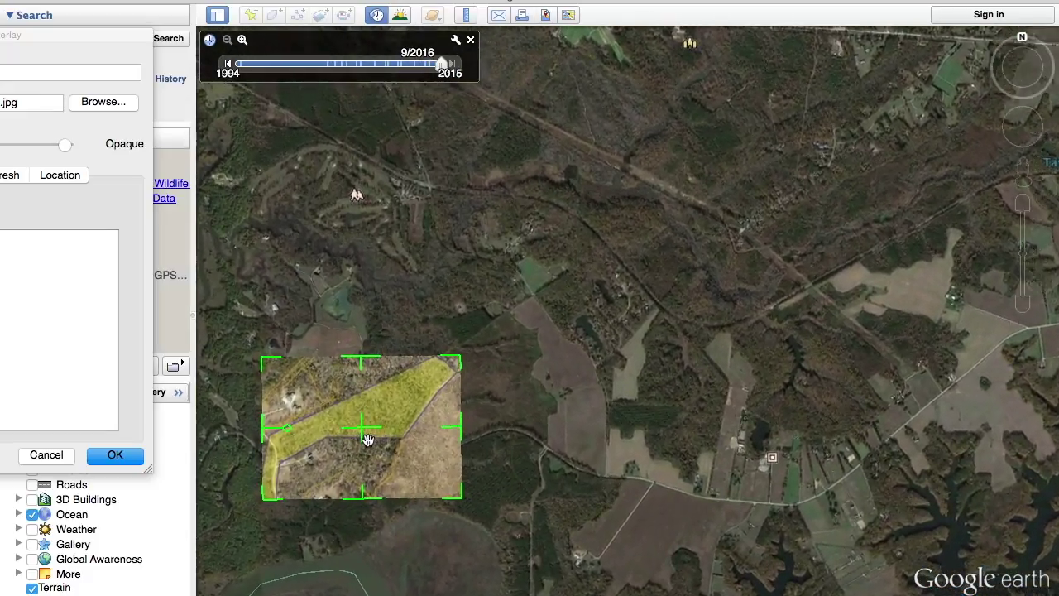
Shrink the parcel overlay from its southwest corner to bring it closer to the scale of the surrounding imagery.
{"action": "double_click", "coordinate": [364, 432]}
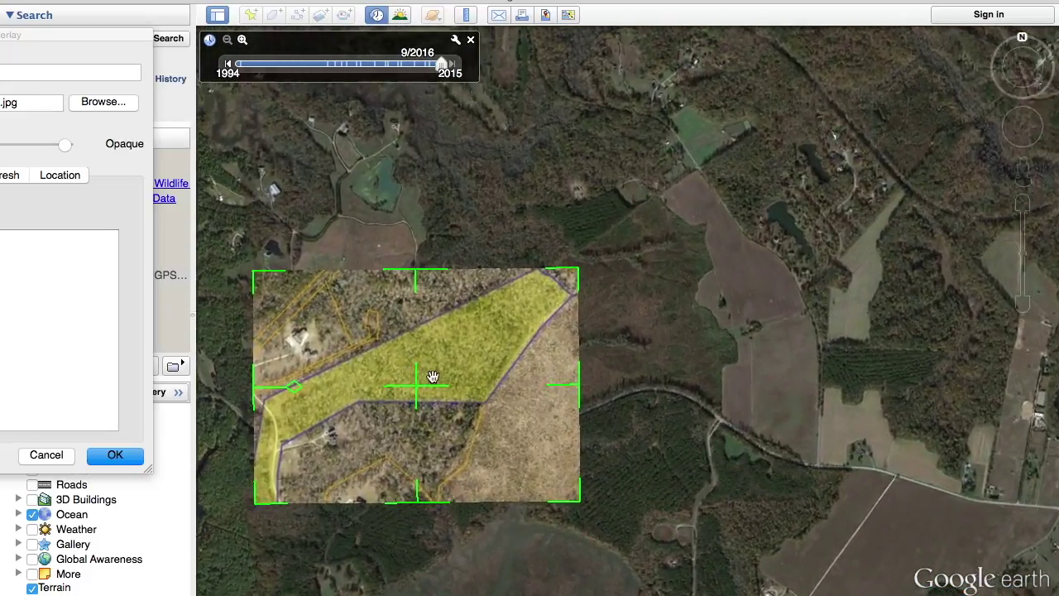
{"action": "double_click", "coordinate": [437, 378]}
{"action": "double_click", "coordinate": [439, 378]}
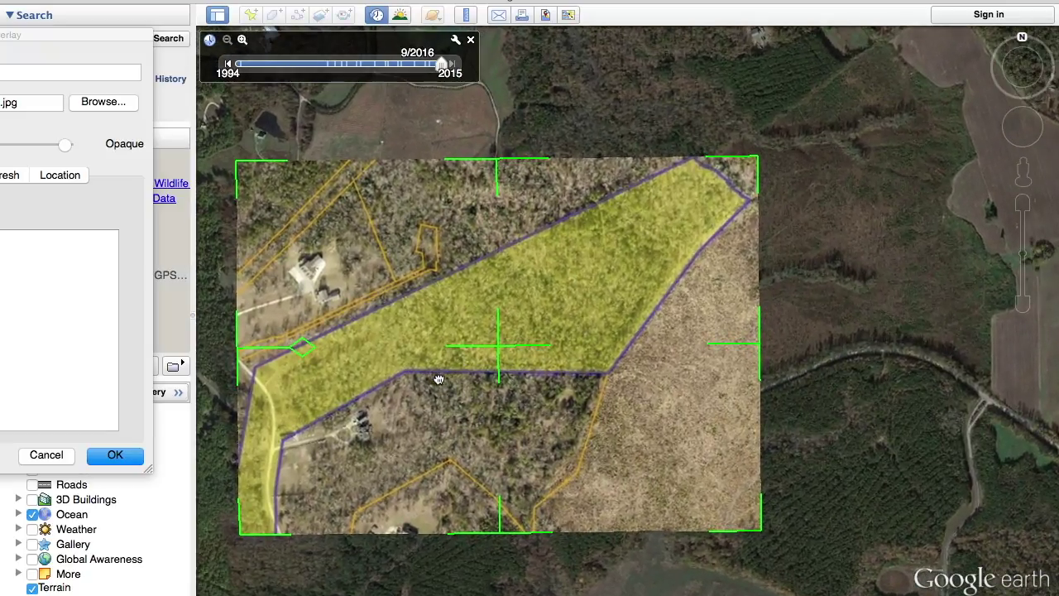
{"action": "left_click_drag", "start_coordinate": [246, 542], "coordinate": [500, 274]}
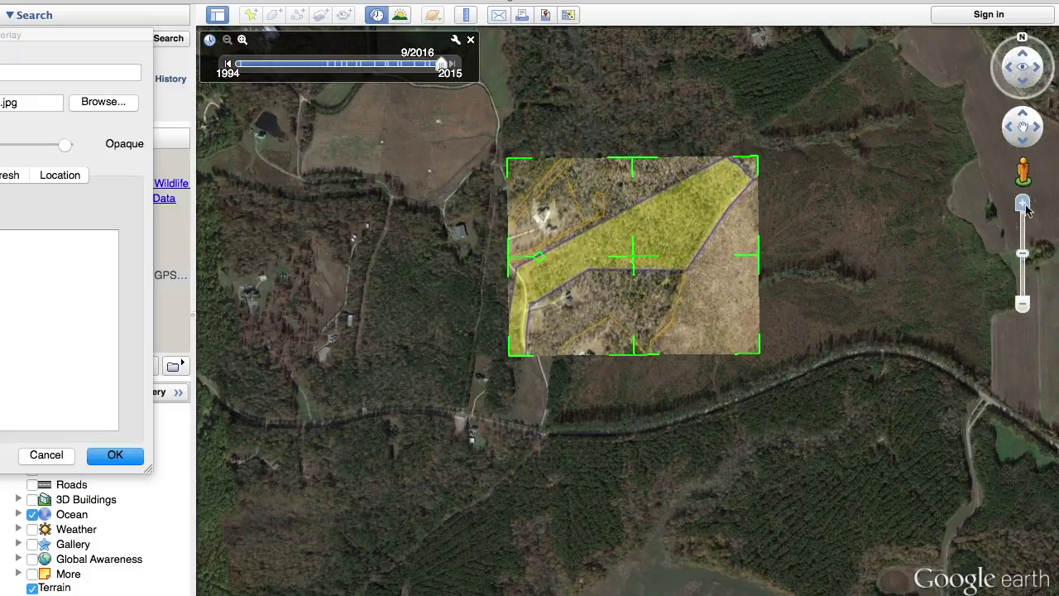
Shrink the parcel overlay further from its northeast corner and move it just east of the matching houses and road.
{"action": "double_click", "coordinate": [626, 323]}
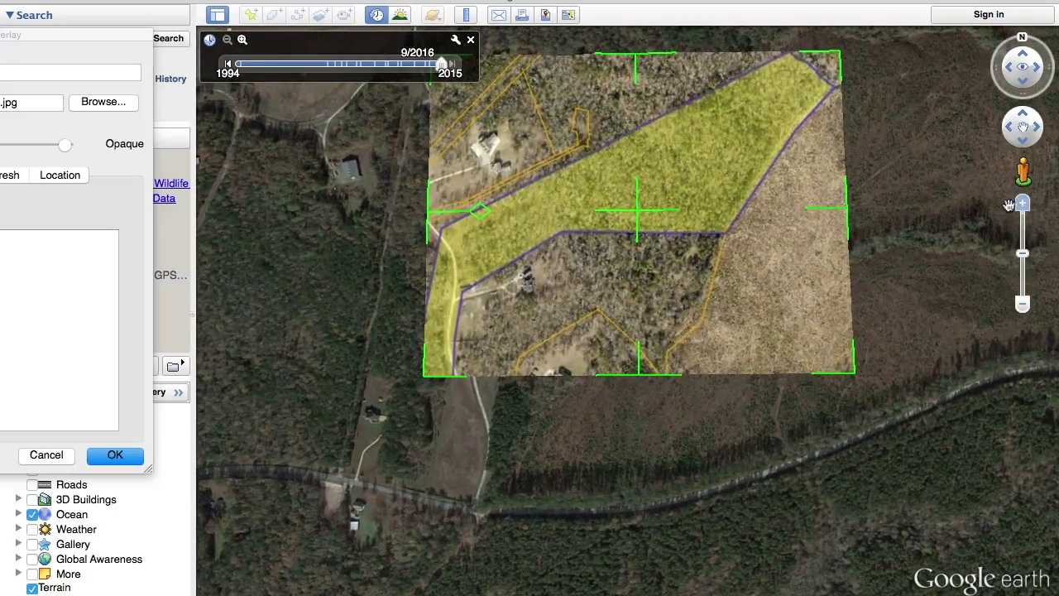
{"action": "left_click_drag", "start_coordinate": [944, 259], "coordinate": [952, 329]}
{"action": "left_click_drag", "start_coordinate": [833, 166], "coordinate": [737, 246]}
{"action": "left_click_drag", "start_coordinate": [576, 379], "coordinate": [659, 229]}
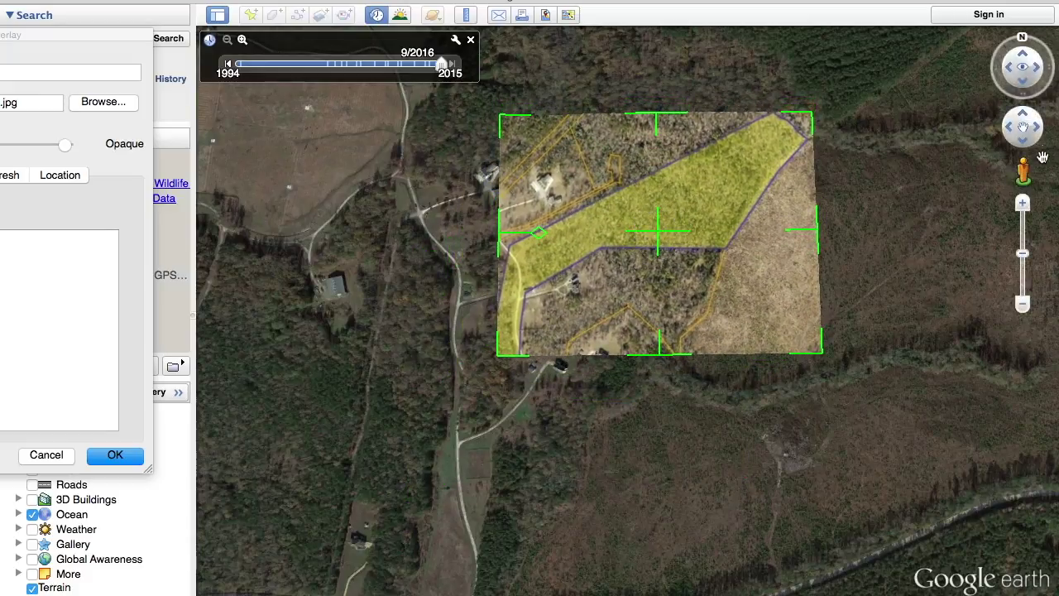
Examine the parcel overlay against the neighbouring roads and houses at different zooms, tilts and headings.
{"action": "left_click", "coordinate": [1022, 202]}
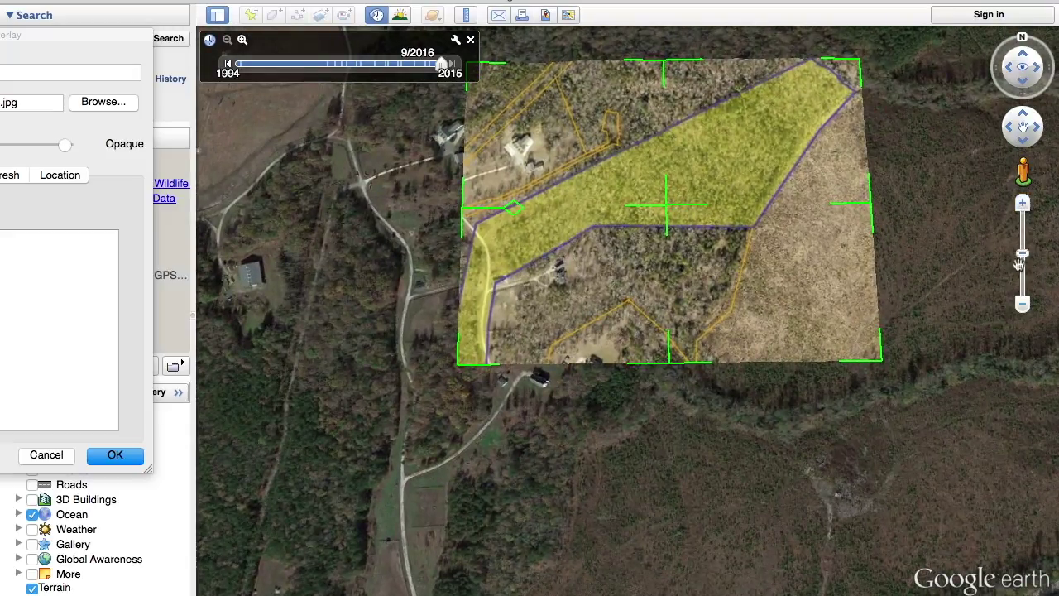
{"action": "left_click", "coordinate": [1023, 304]}
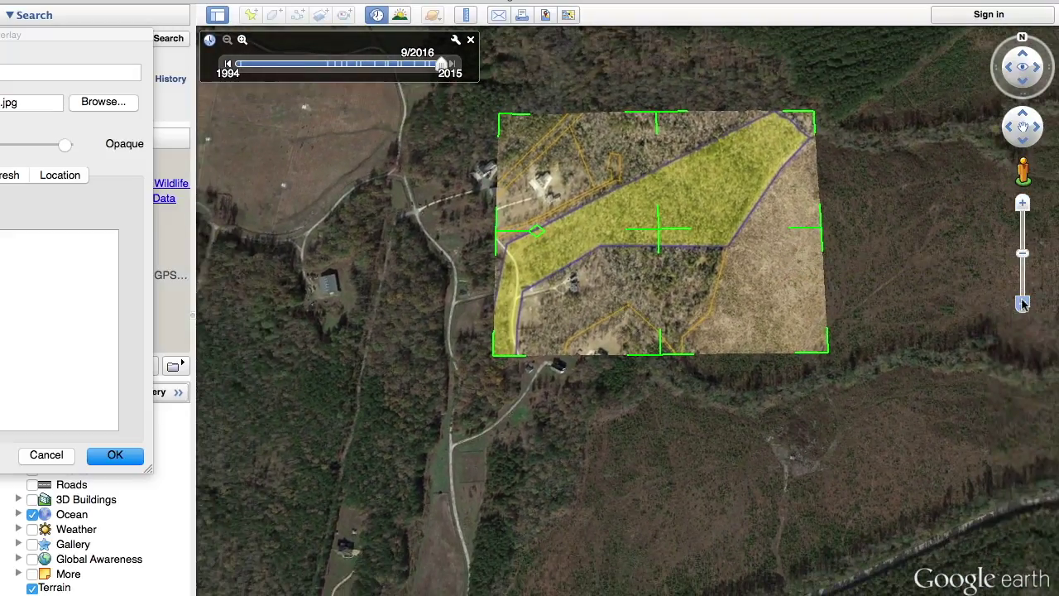
{"action": "left_click_drag", "start_coordinate": [948, 285], "coordinate": [950, 316]}
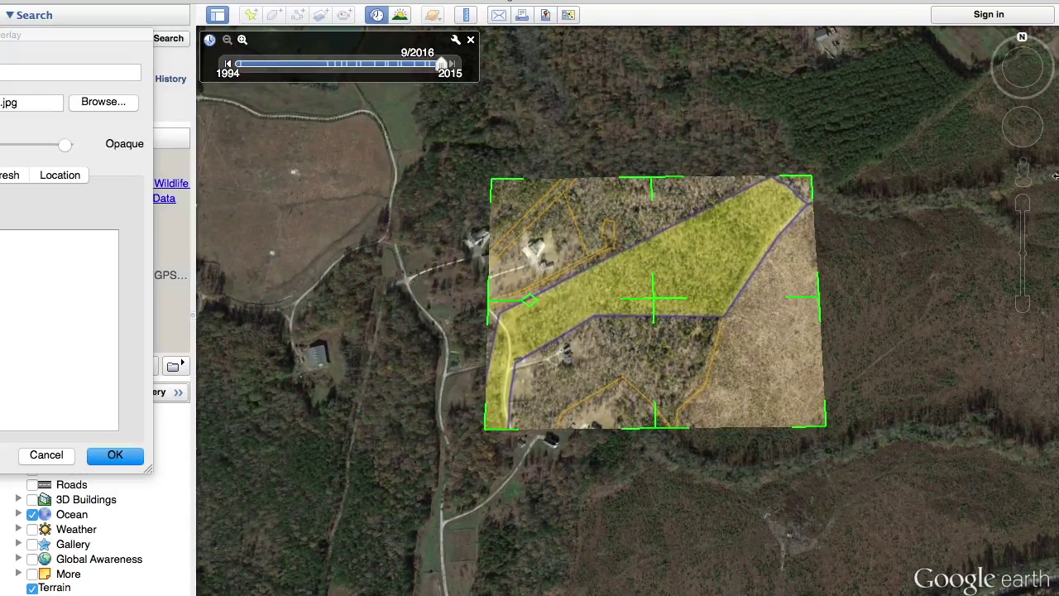
{"action": "left_click", "coordinate": [1023, 85]}
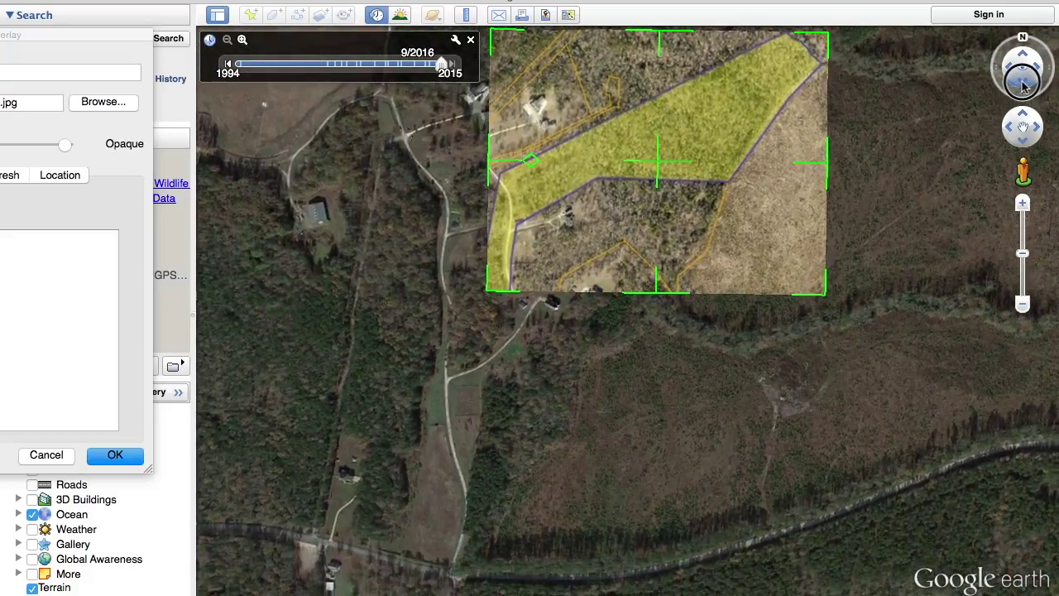
{"action": "left_click_drag", "start_coordinate": [922, 94], "coordinate": [910, 218]}
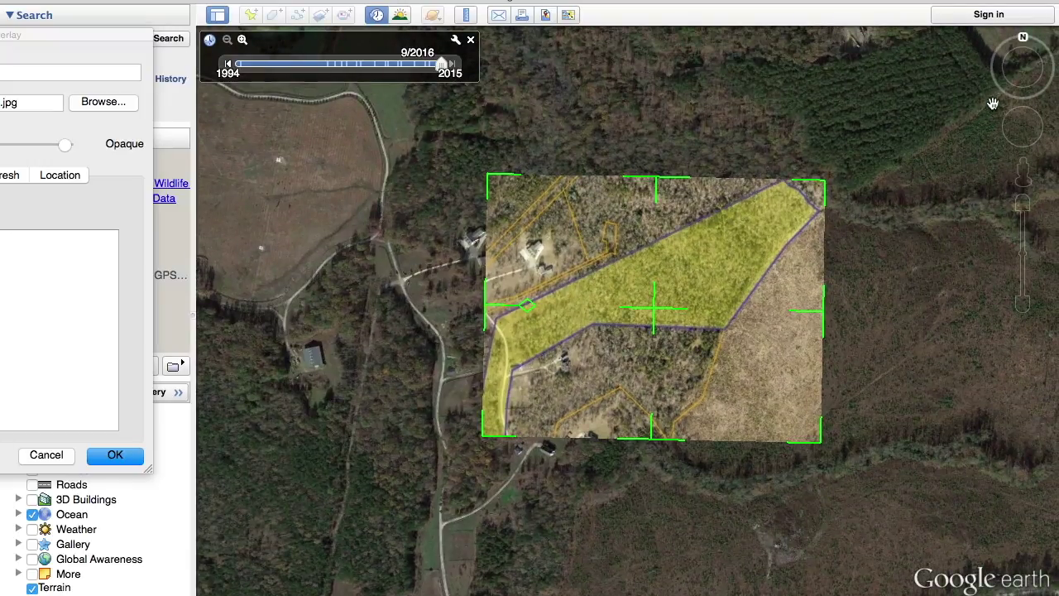
{"action": "mouse_move", "coordinate": [1047, 91]}
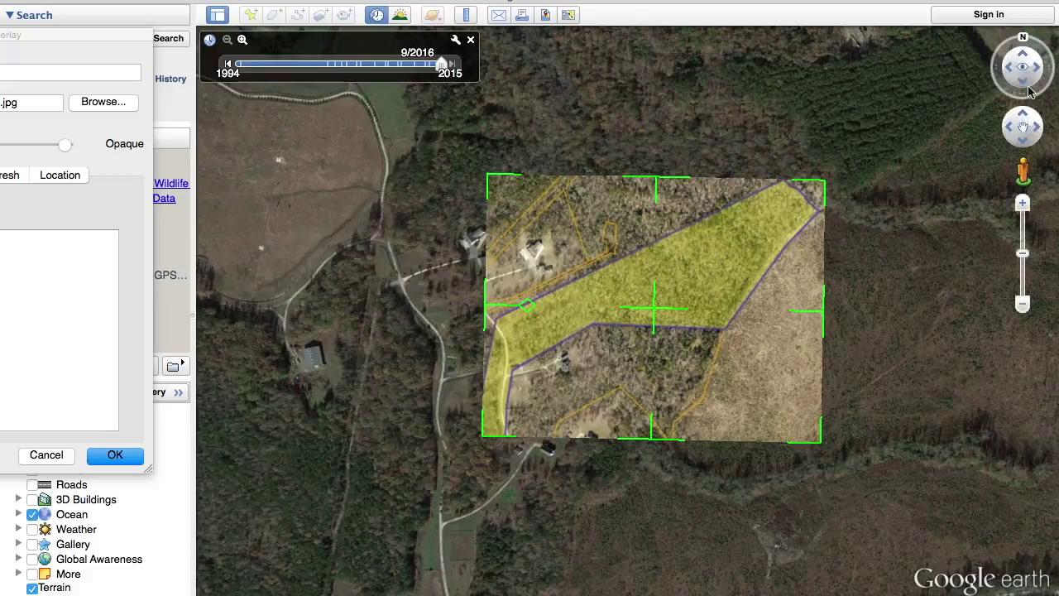
{"action": "left_click", "coordinate": [1024, 83]}
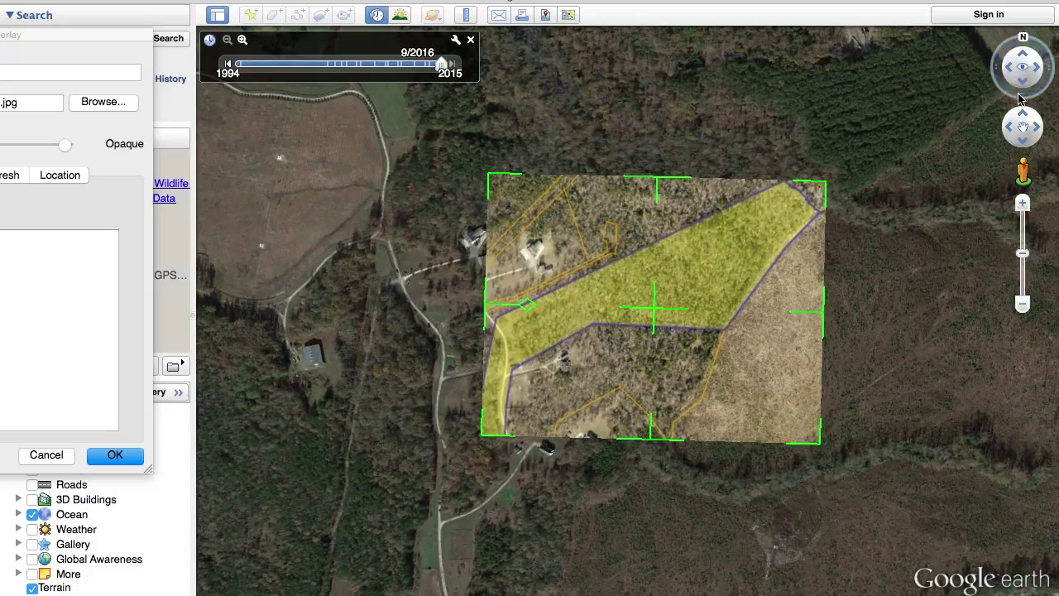
{"action": "left_click", "coordinate": [1025, 98]}
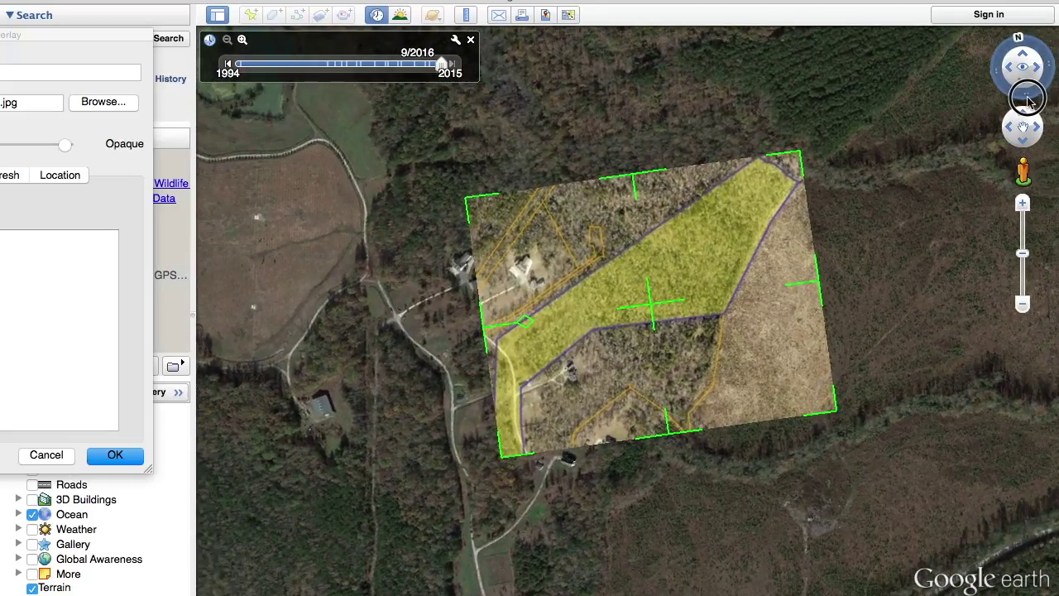
{"action": "left_click", "coordinate": [1028, 100]}
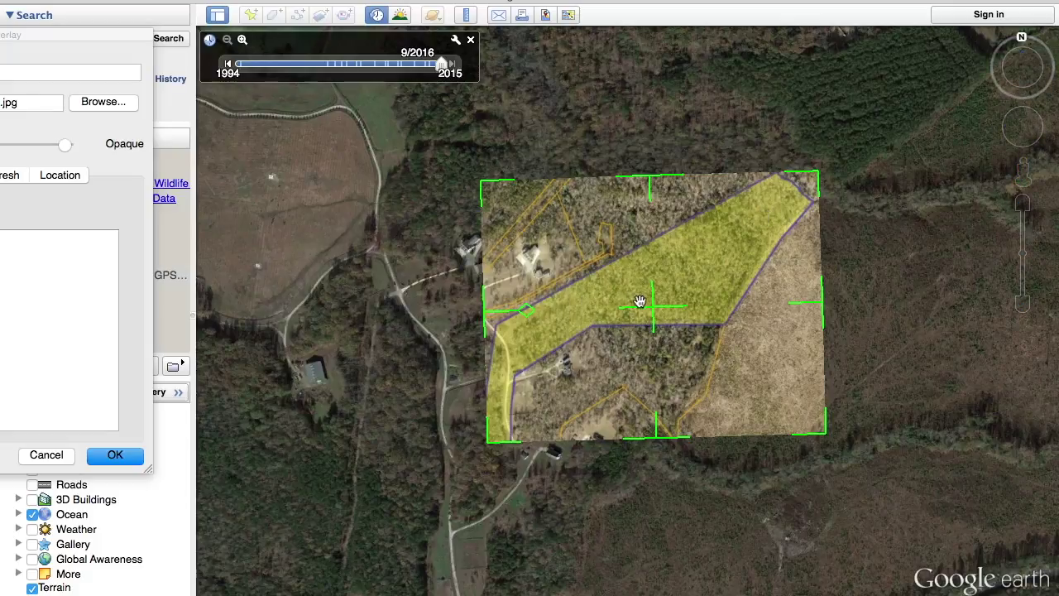
Move the parcel overlay onto the matching house and driveway, and stretch its southeast and northwest corners to fit the imagery.
{"action": "left_click_drag", "start_coordinate": [652, 308], "coordinate": [660, 300]}
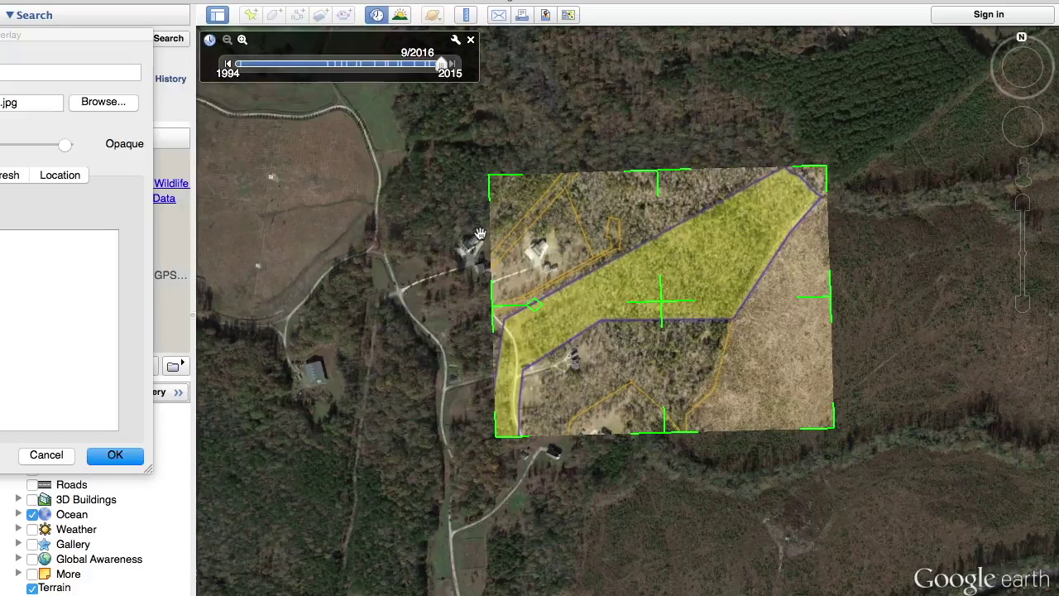
{"action": "left_click_drag", "start_coordinate": [479, 234], "coordinate": [481, 249]}
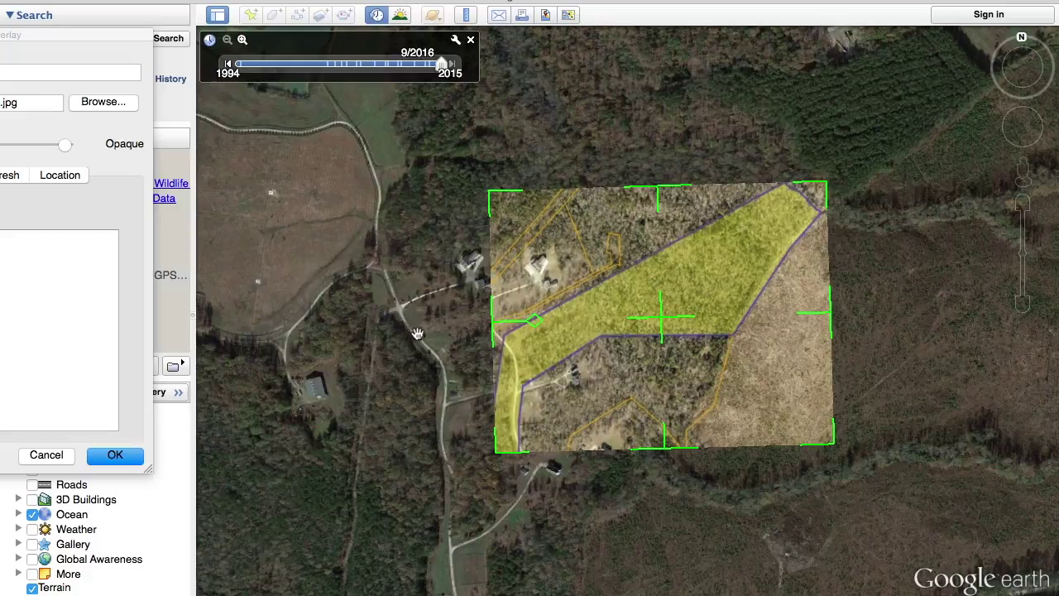
{"action": "left_click_drag", "start_coordinate": [655, 322], "coordinate": [581, 321]}
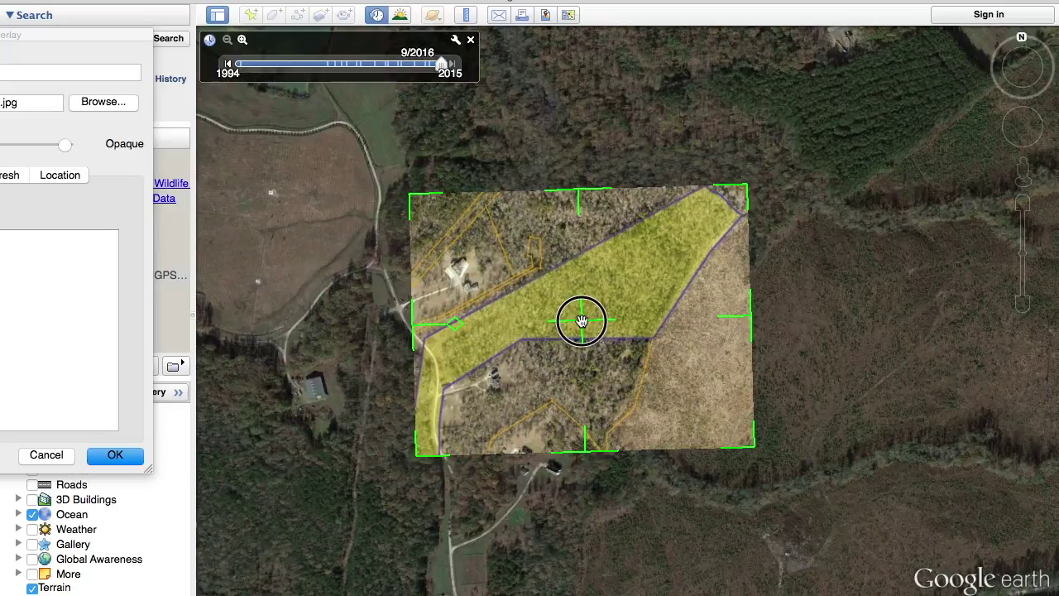
{"action": "left_click_drag", "start_coordinate": [582, 321], "coordinate": [581, 321]}
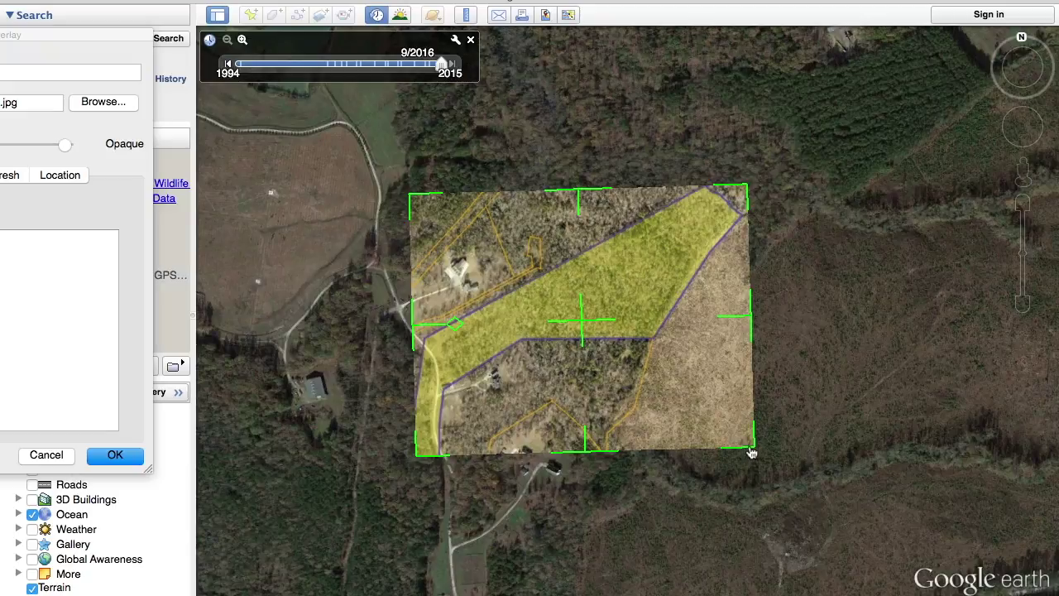
{"action": "left_click_drag", "start_coordinate": [750, 452], "coordinate": [841, 462]}
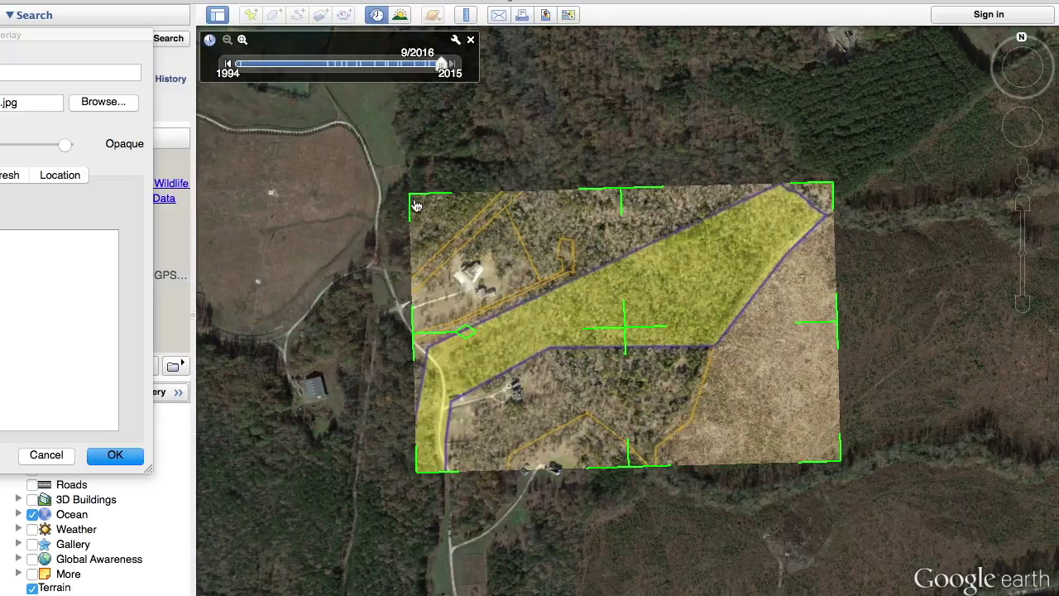
{"action": "left_click_drag", "start_coordinate": [415, 201], "coordinate": [412, 190]}
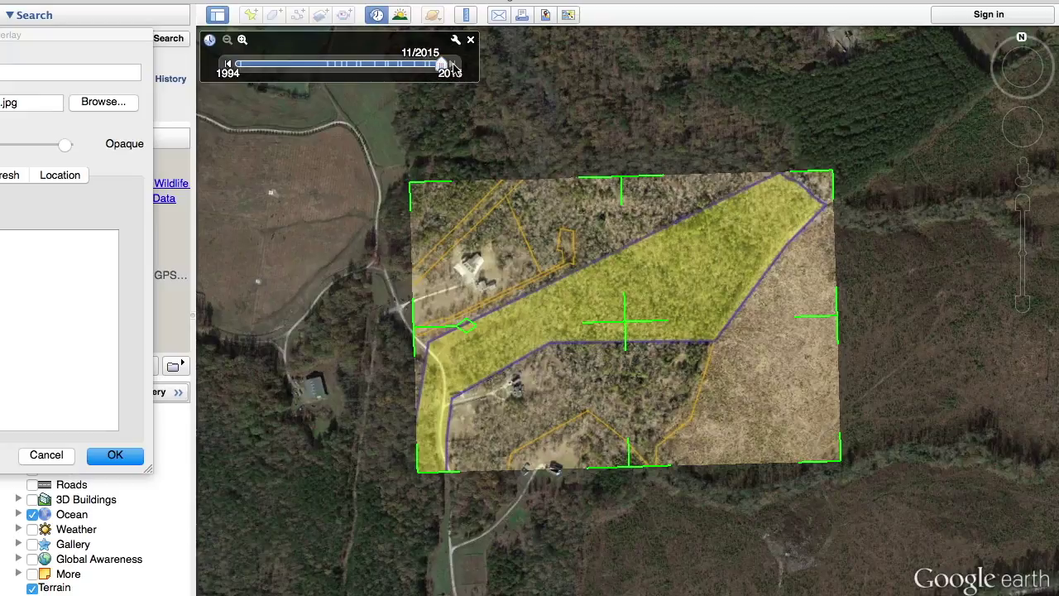
Step the historical imagery back through earlier dates to 9/2011 and settle on the 2/2013 imagery.
{"action": "left_click", "coordinate": [228, 66]}
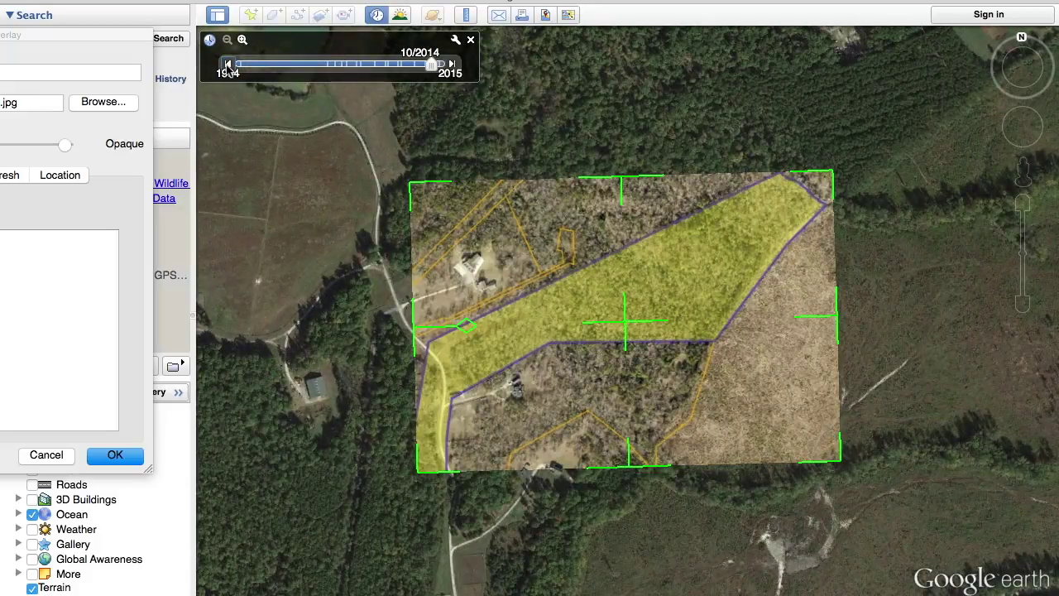
{"action": "left_click", "coordinate": [228, 66]}
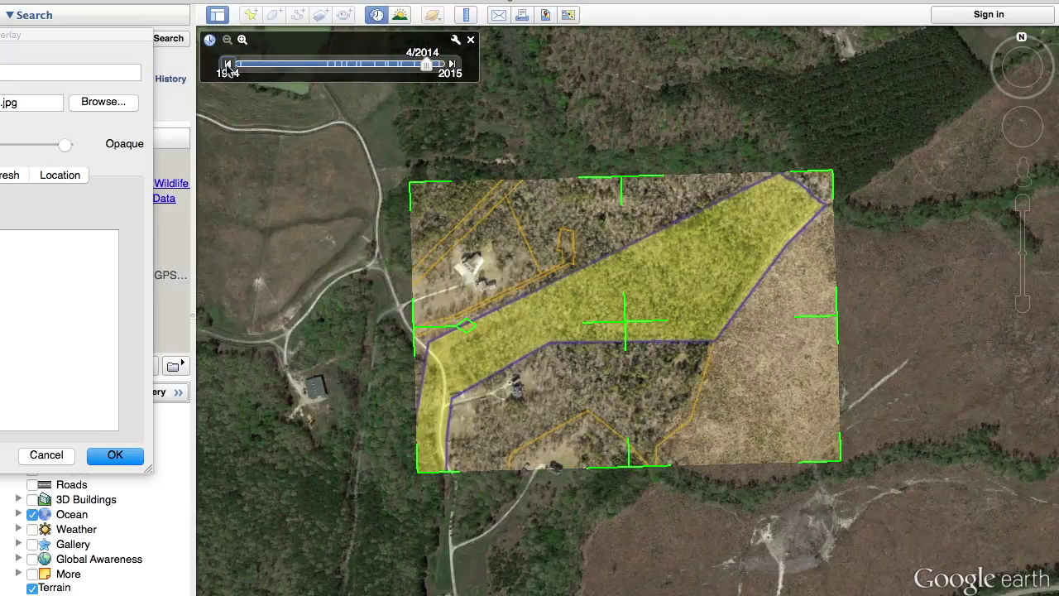
{"action": "left_click", "coordinate": [229, 67]}
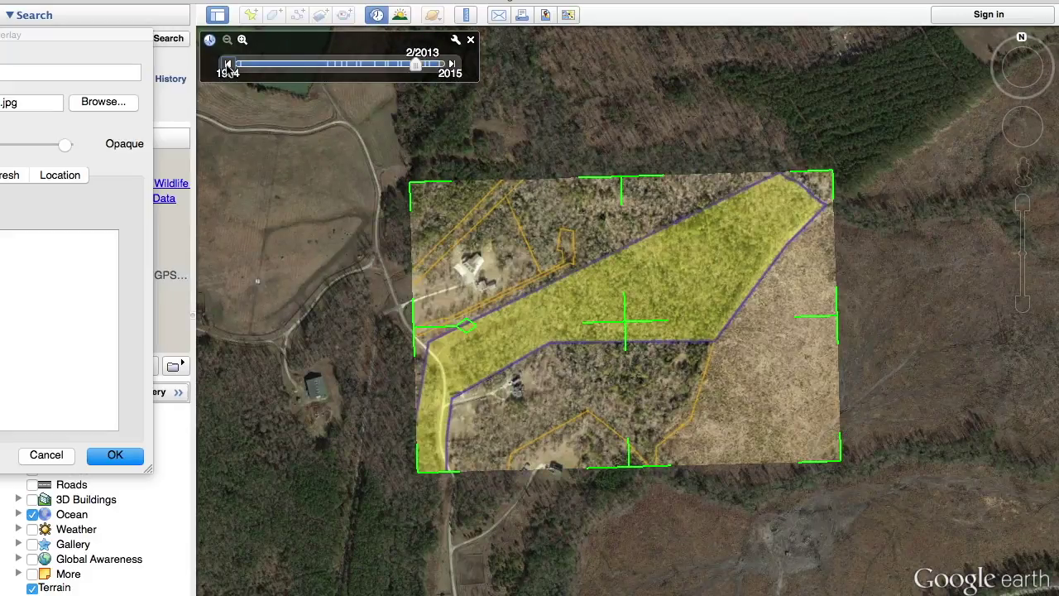
{"action": "left_click", "coordinate": [228, 66]}
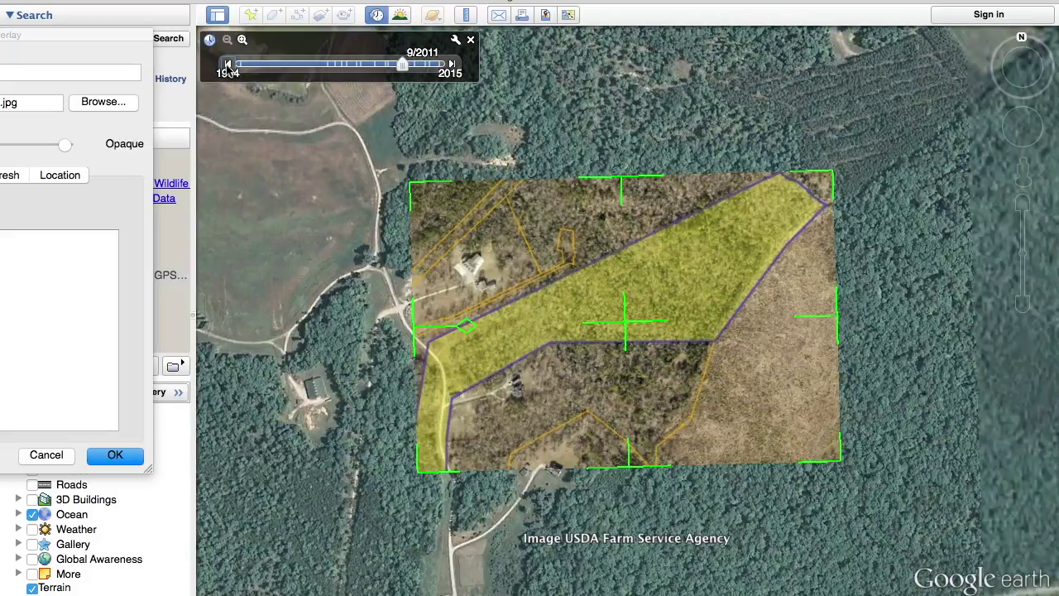
{"action": "left_click", "coordinate": [452, 66]}
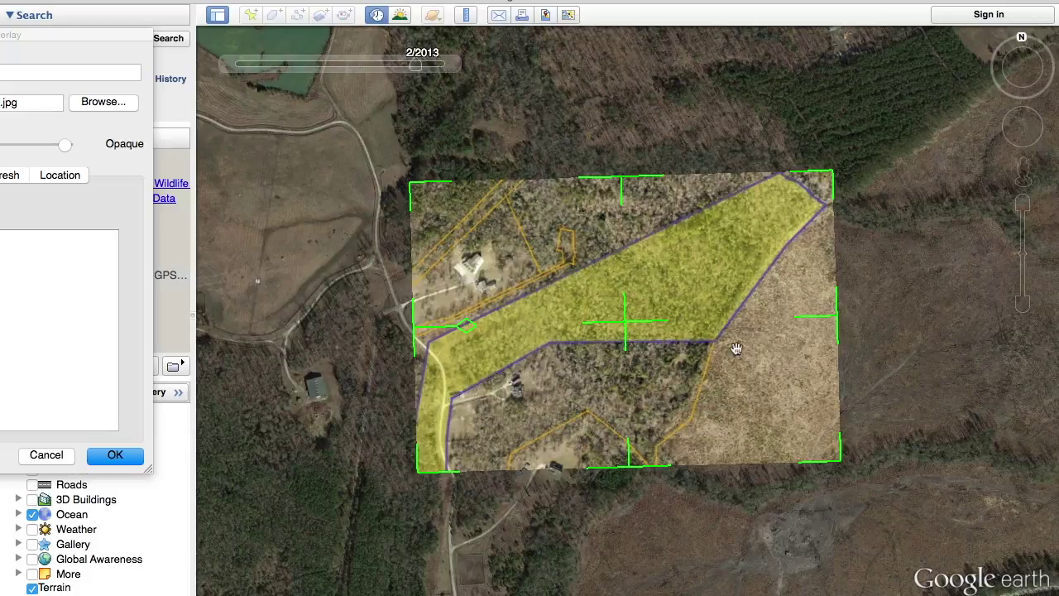
{"action": "mouse_move", "coordinate": [414, 63]}
Move the overlay off the matching houses, compare the 4/2014 imagery with 2/2013, and reposition the overlay just east of the houses.
{"action": "left_click_drag", "start_coordinate": [631, 327], "coordinate": [790, 220]}
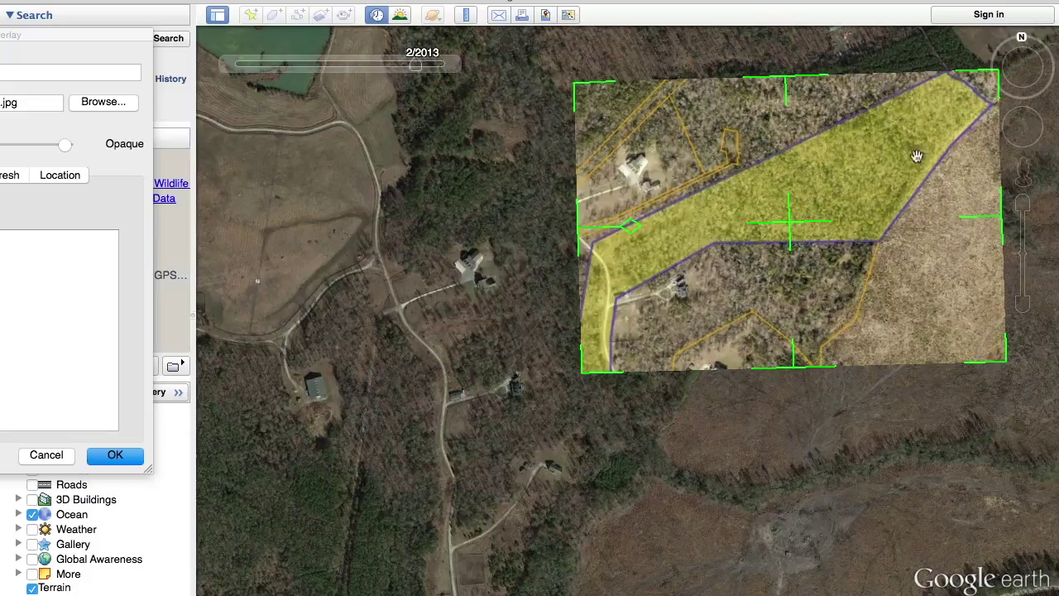
{"action": "left_click", "coordinate": [1023, 204]}
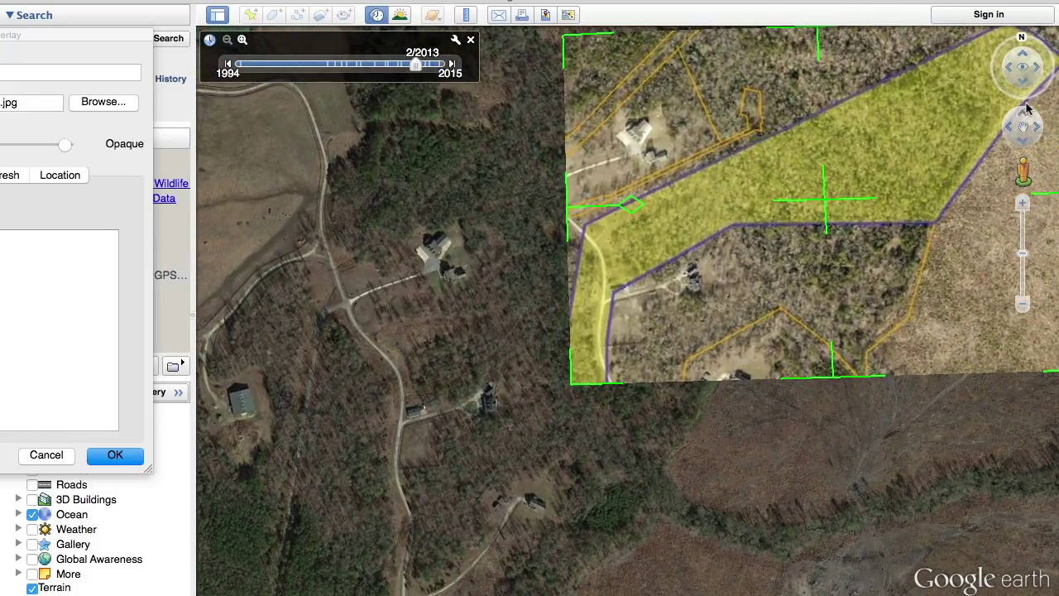
{"action": "left_click", "coordinate": [1026, 85]}
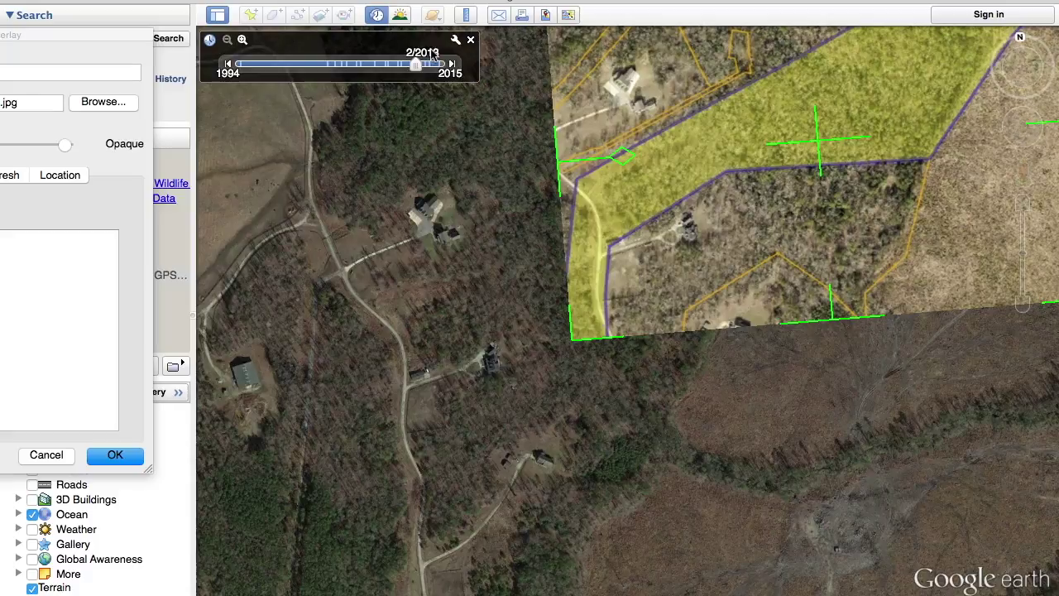
{"action": "left_click", "coordinate": [452, 66]}
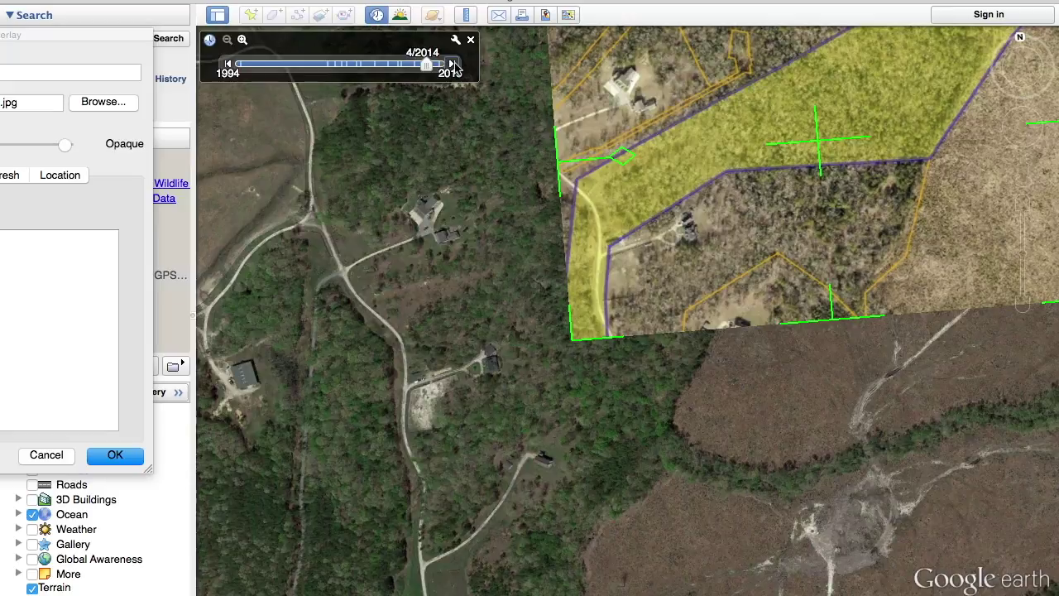
{"action": "left_click", "coordinate": [1026, 86]}
{"action": "left_click", "coordinate": [229, 64]}
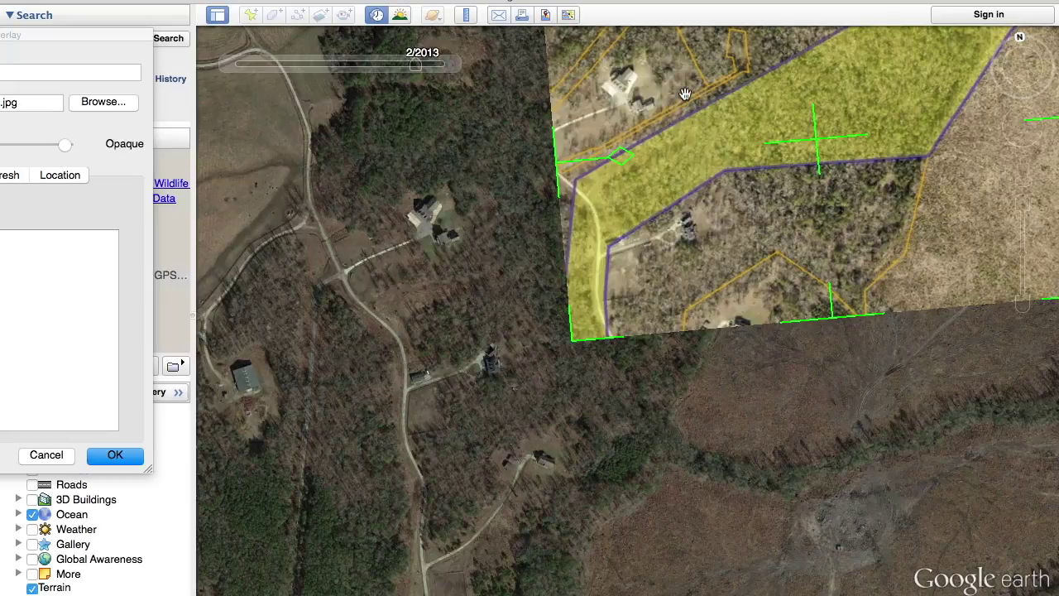
{"action": "left_click", "coordinate": [812, 145]}
{"action": "left_click_drag", "start_coordinate": [812, 145], "coordinate": [774, 201]}
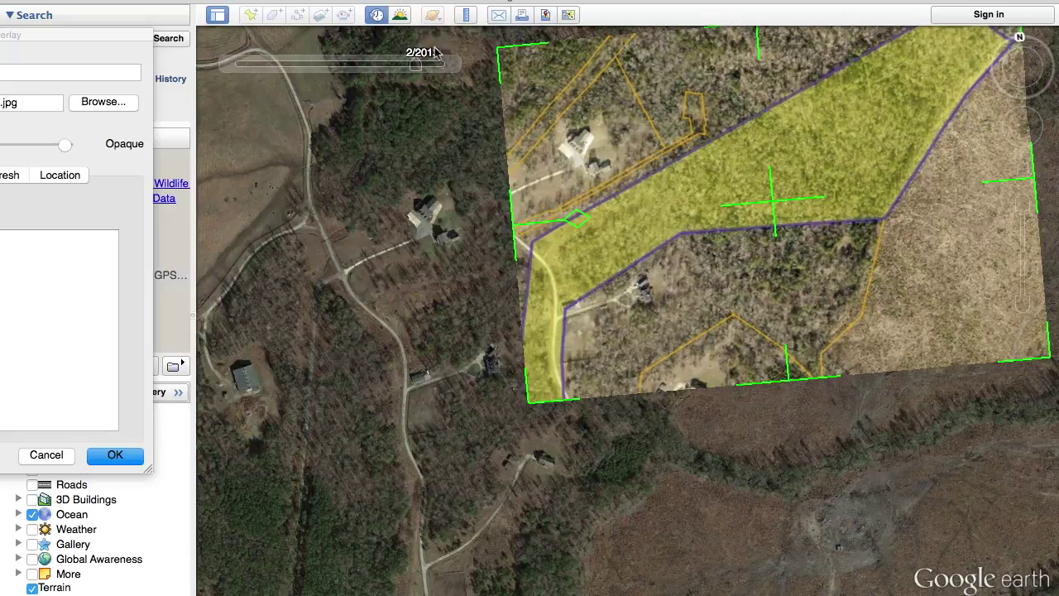
Switch the historical imagery to 4/2014 and back to 2/2013, and move the overlay onto the matching houses, nudging its southeast corner.
{"action": "mouse_move", "coordinate": [445, 70]}
{"action": "left_click", "coordinate": [453, 65]}
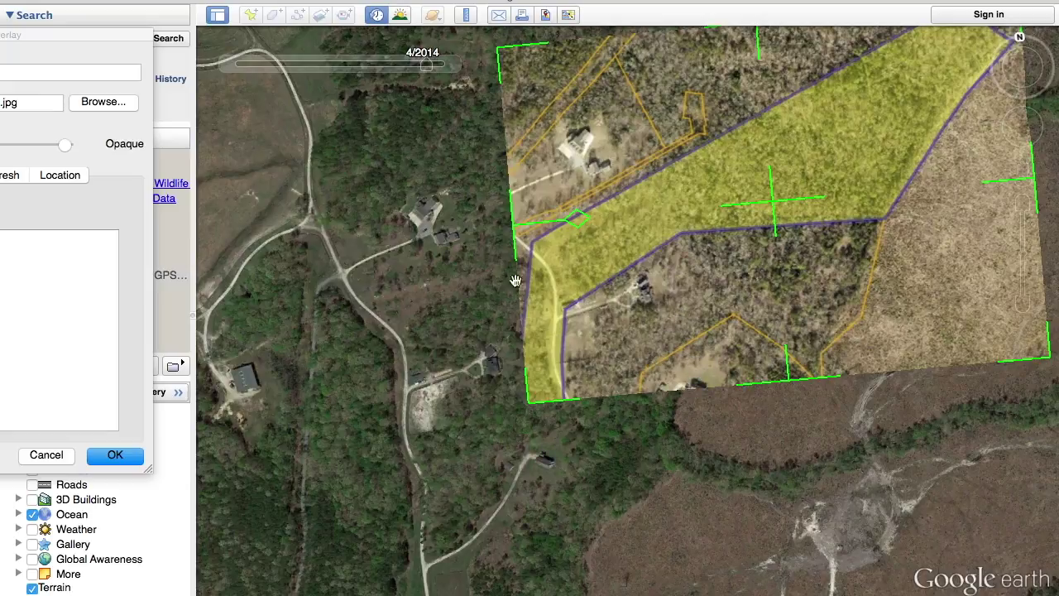
{"action": "left_click", "coordinate": [228, 64]}
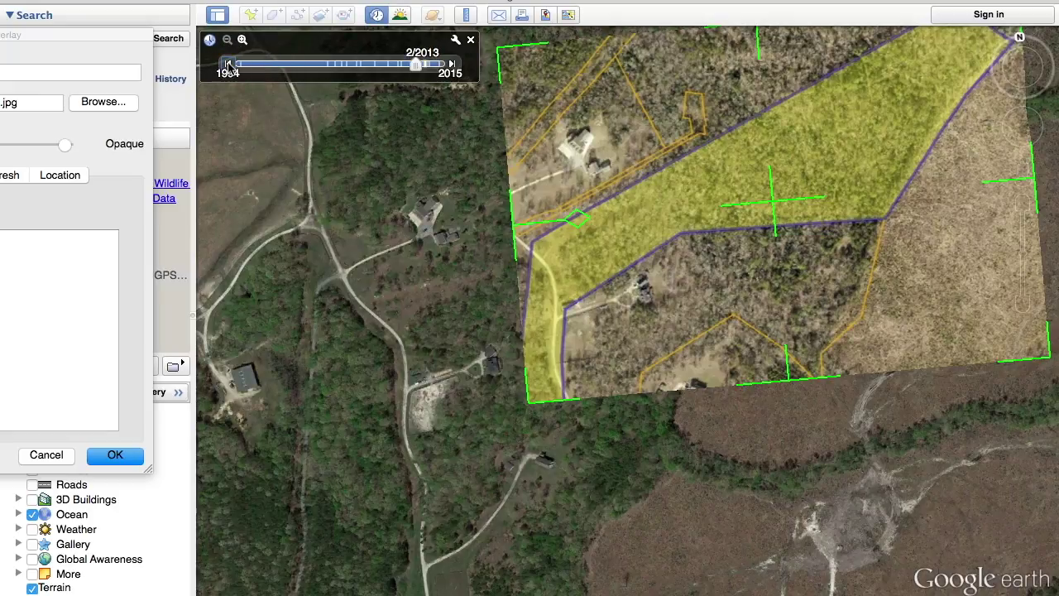
{"action": "left_click_drag", "start_coordinate": [771, 199], "coordinate": [621, 273]}
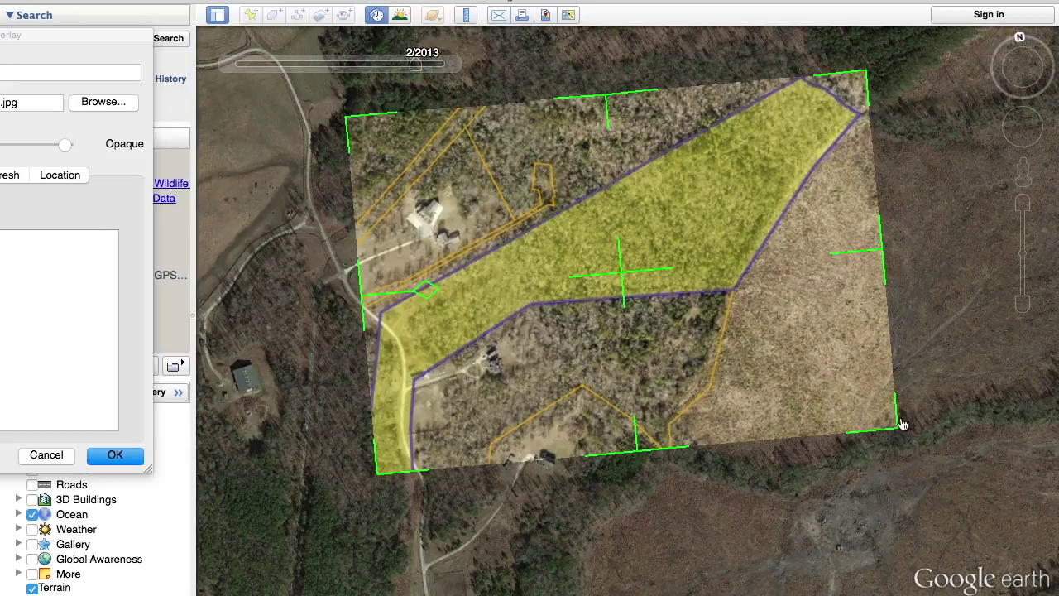
{"action": "mouse_move", "coordinate": [898, 427]}
{"action": "left_mouse_down"}
{"action": "mouse_move", "coordinate": [905, 439]}
{"action": "mouse_move", "coordinate": [901, 421]}
{"action": "mouse_move", "coordinate": [912, 425]}
{"action": "mouse_move", "coordinate": [891, 432]}
{"action": "mouse_move", "coordinate": [899, 428]}
{"action": "left_mouse_up"}
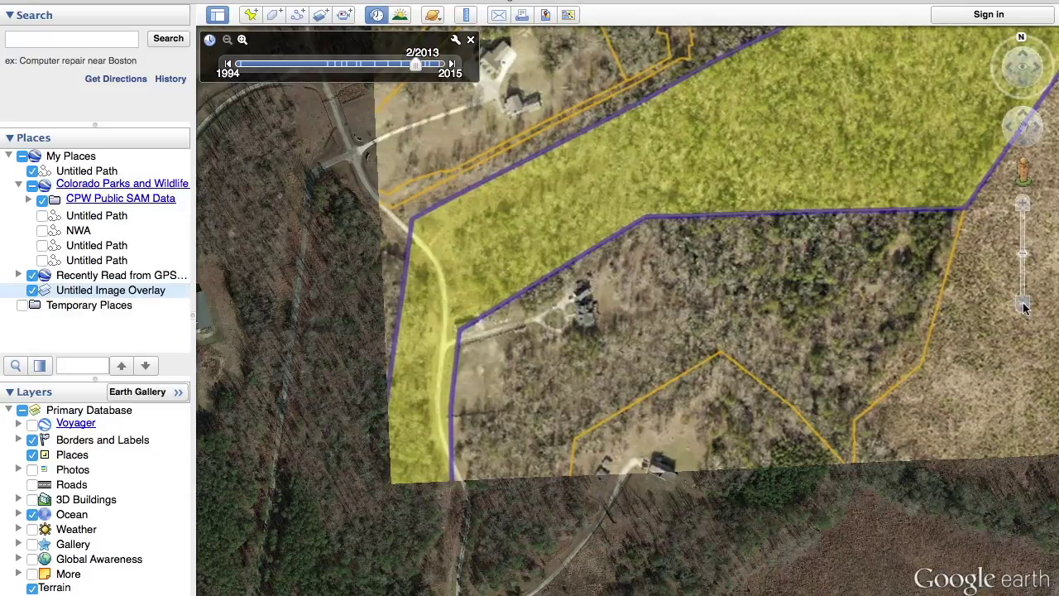
Save the image overlay as a Kmz file named VA in the VA Property Lines folder, replacing the existing file.
{"action": "left_click", "coordinate": [1022, 303]}
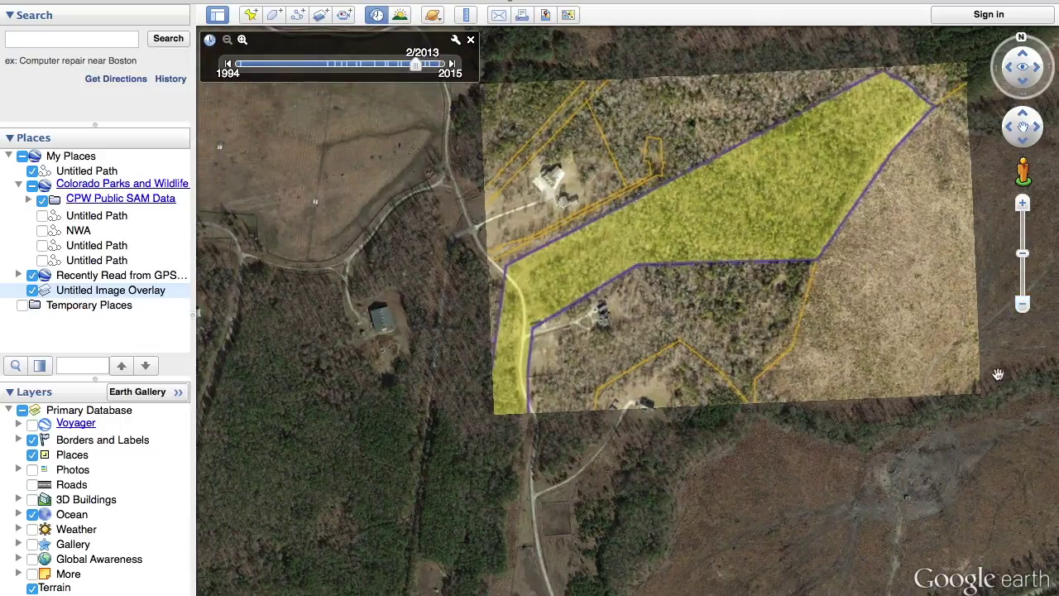
{"action": "left_click_drag", "start_coordinate": [999, 390], "coordinate": [965, 439]}
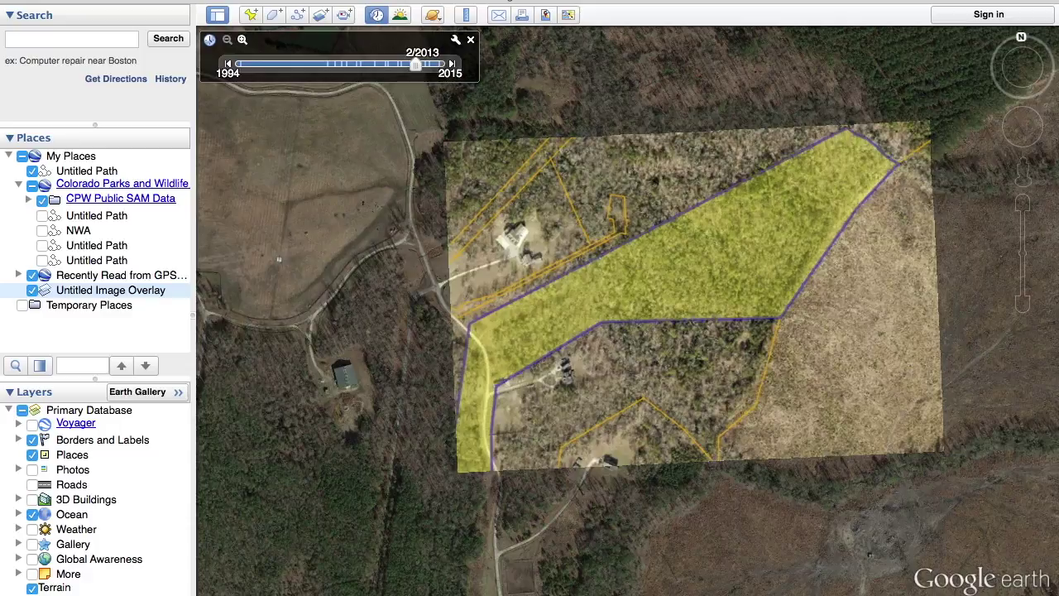
{"action": "mouse_move", "coordinate": [189, 15]}
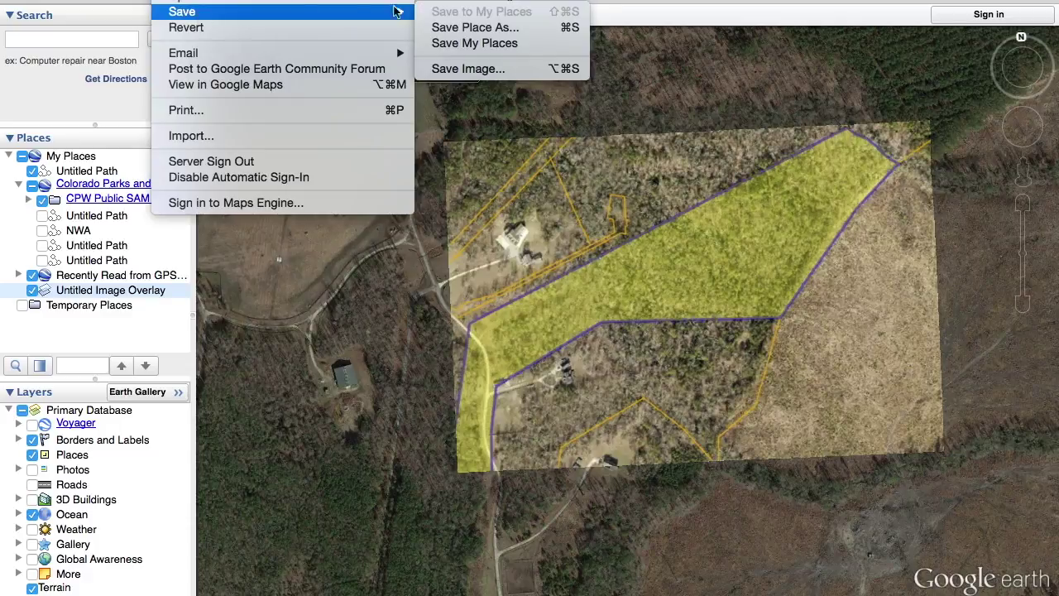
{"action": "left_click", "coordinate": [468, 30]}
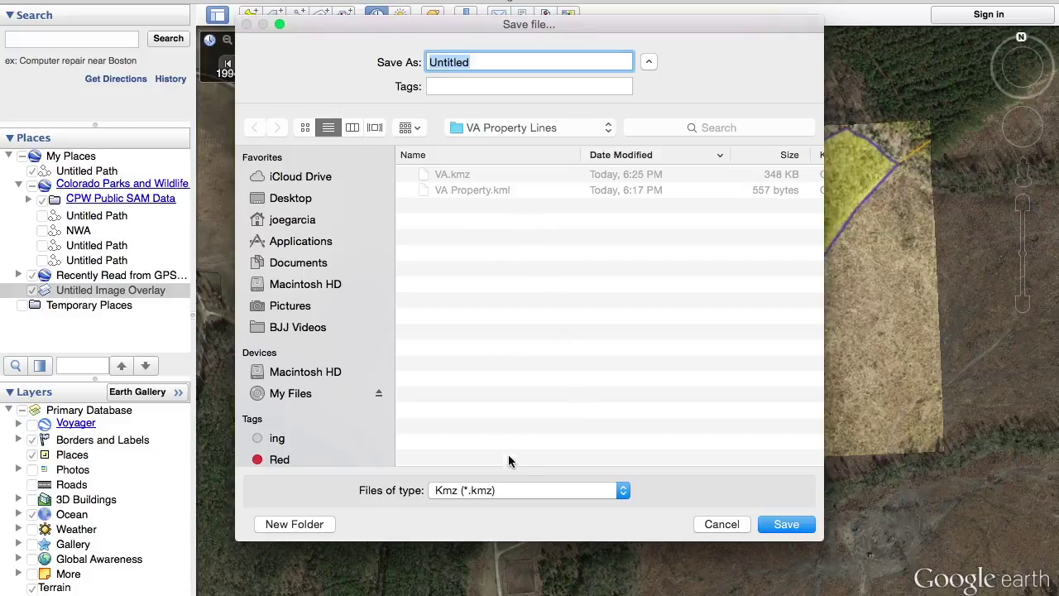
{"action": "left_click", "coordinate": [513, 491]}
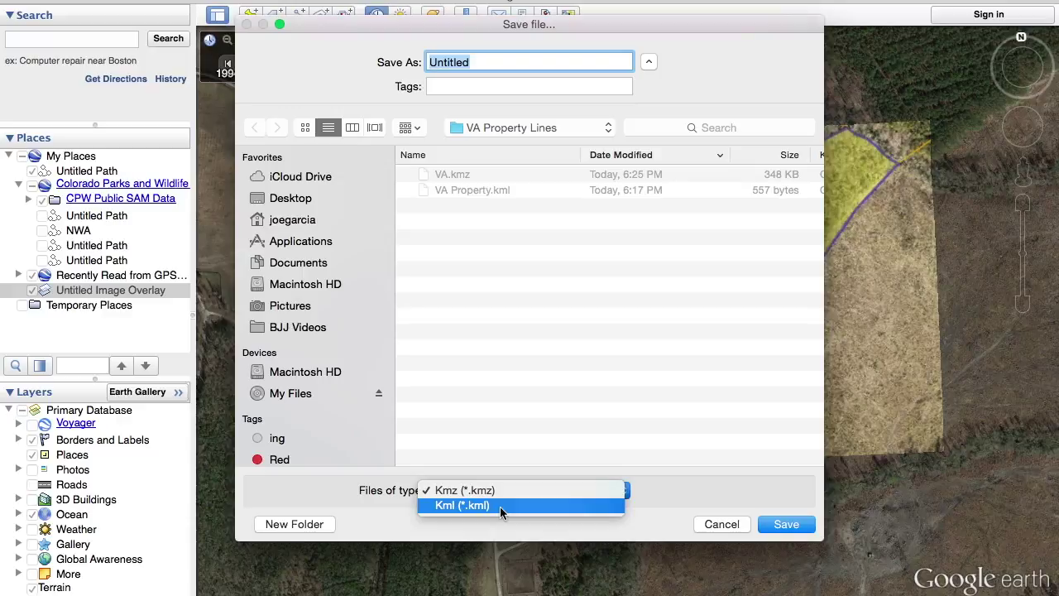
{"action": "left_click", "coordinate": [498, 491]}
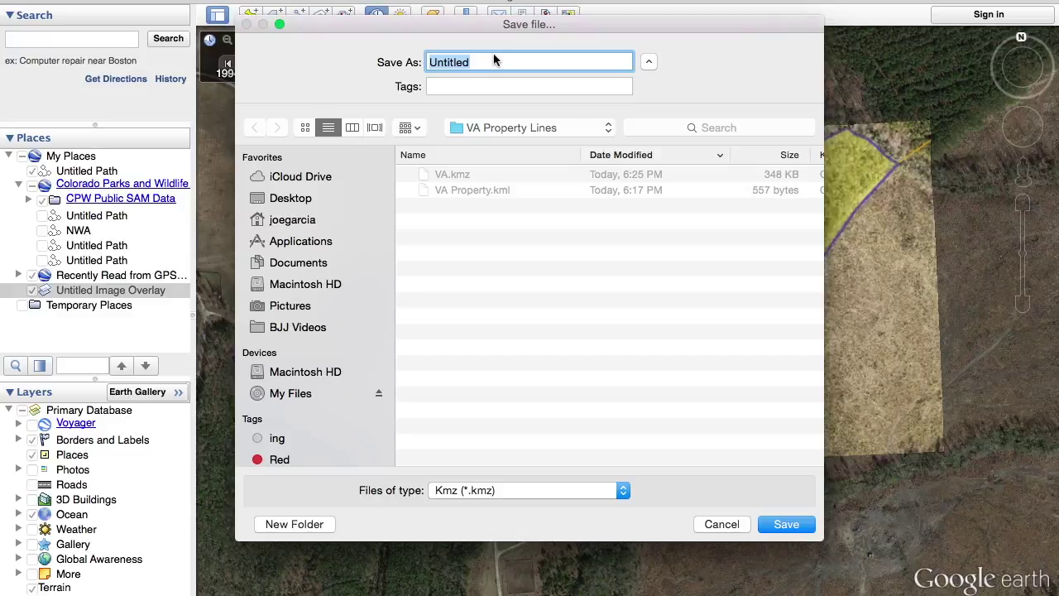
{"action": "type", "text": "VA"}
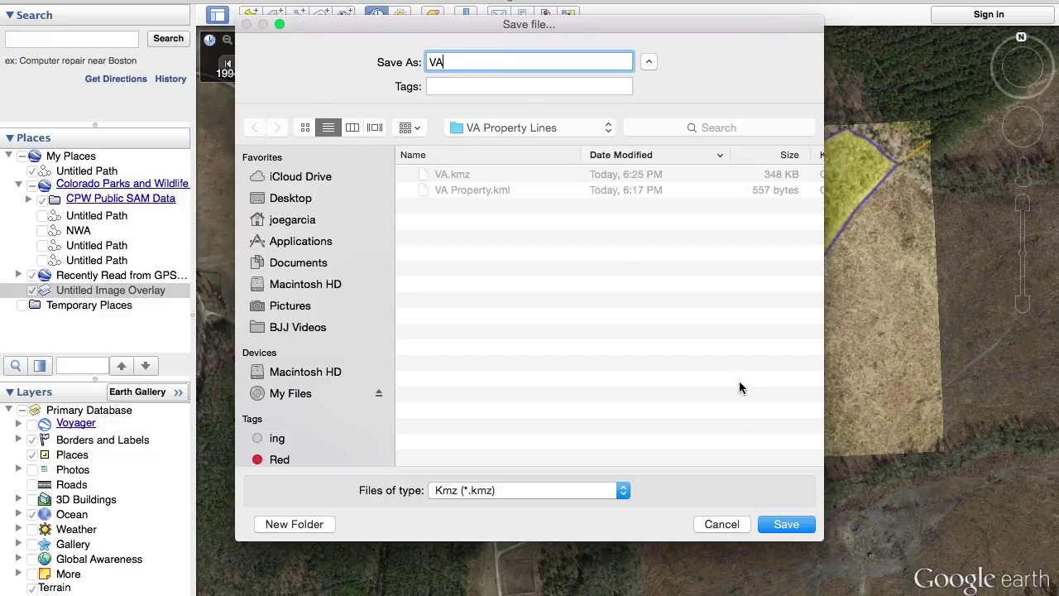
{"action": "left_click", "coordinate": [779, 526]}
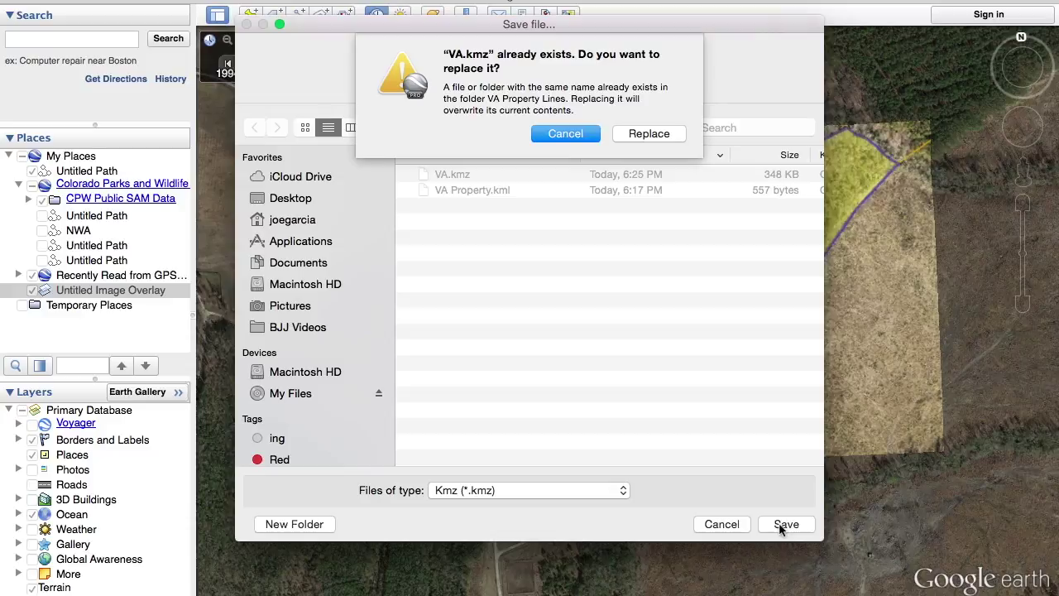
{"action": "left_click", "coordinate": [650, 136]}
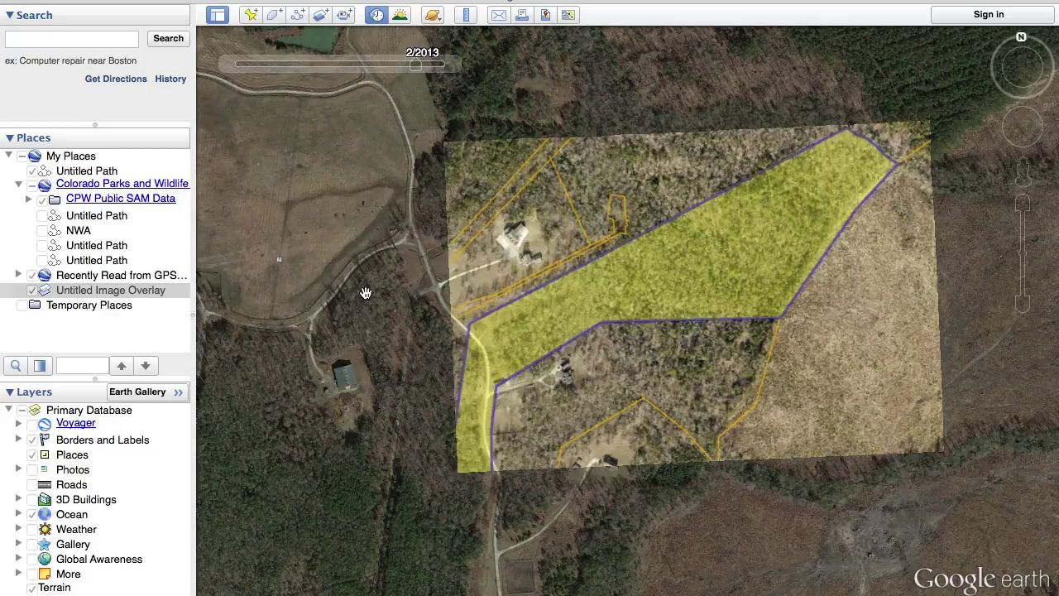
Switch to Garmin BaseCamp and import VA.kmz from the VA Property Lines folder with Recently Downloaded selected.
{"action": "mouse_move", "coordinate": [852, 586]}
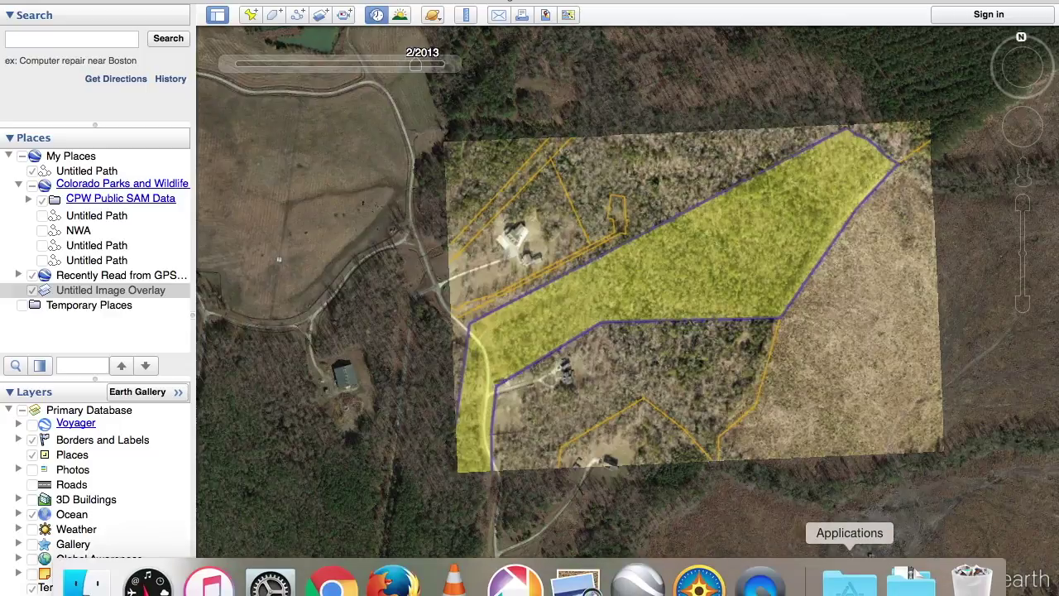
{"action": "left_click", "coordinate": [698, 586]}
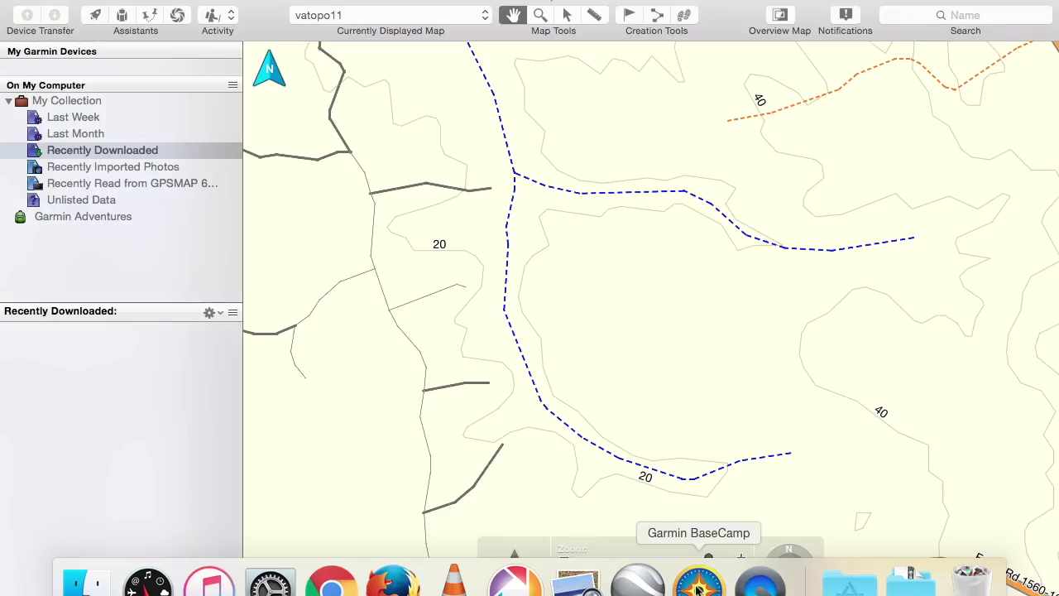
{"action": "mouse_move", "coordinate": [465, 327]}
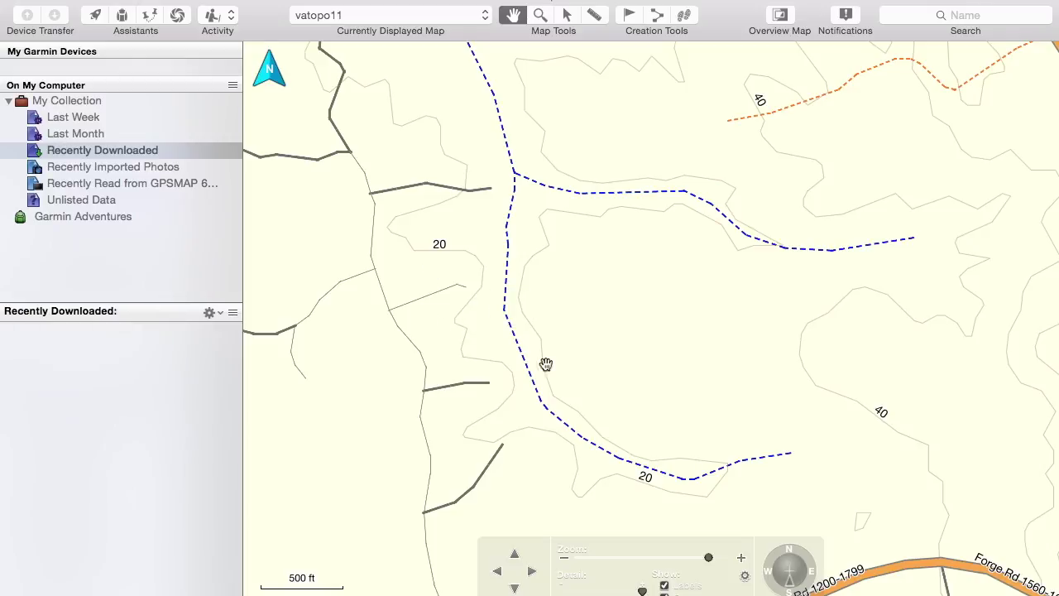
{"action": "left_click", "coordinate": [137, 1]}
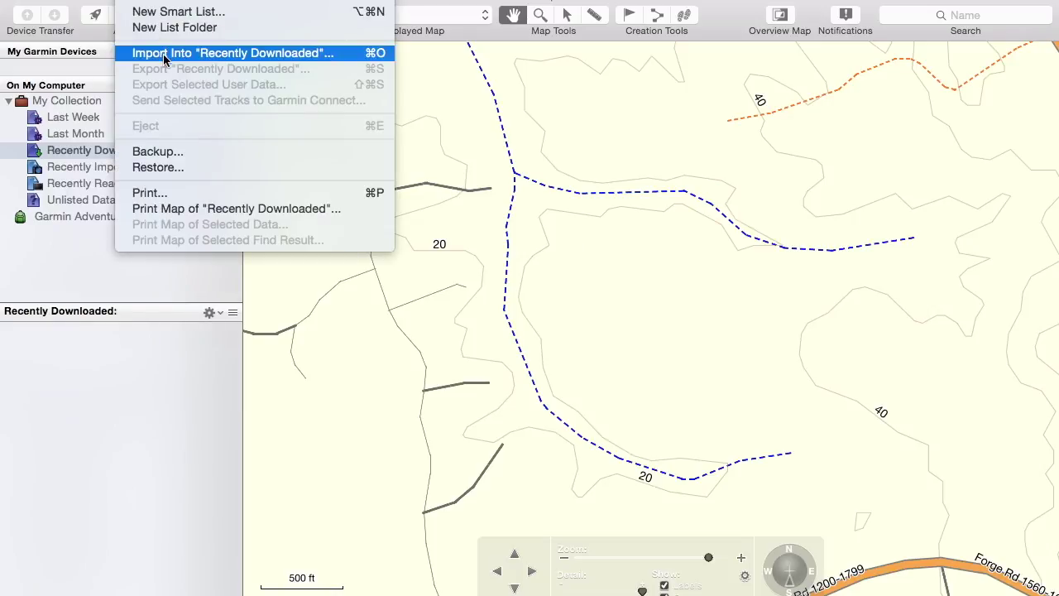
{"action": "left_click", "coordinate": [94, 271]}
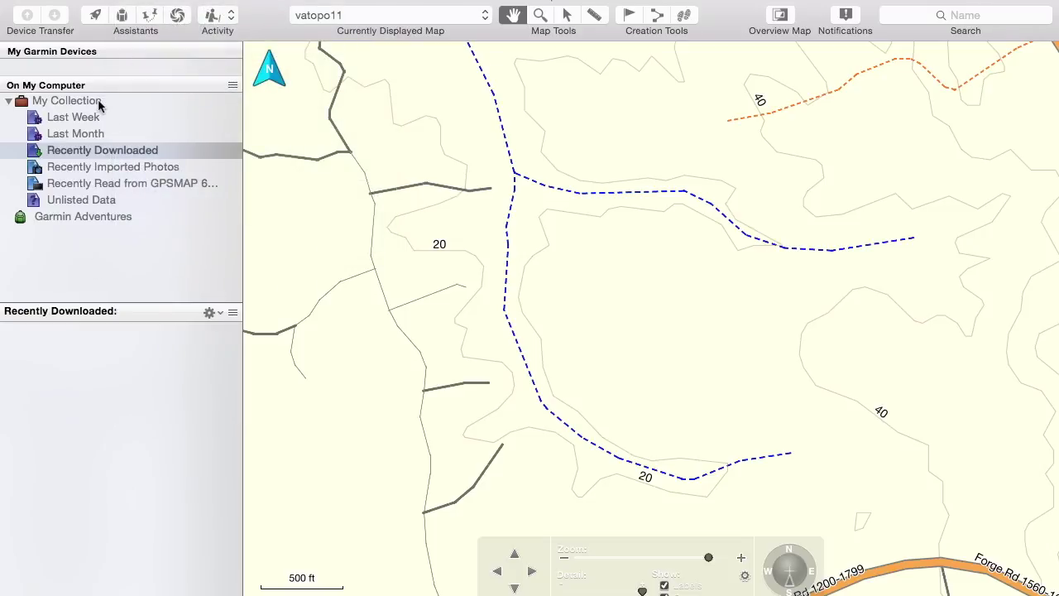
{"action": "left_click", "coordinate": [113, 154]}
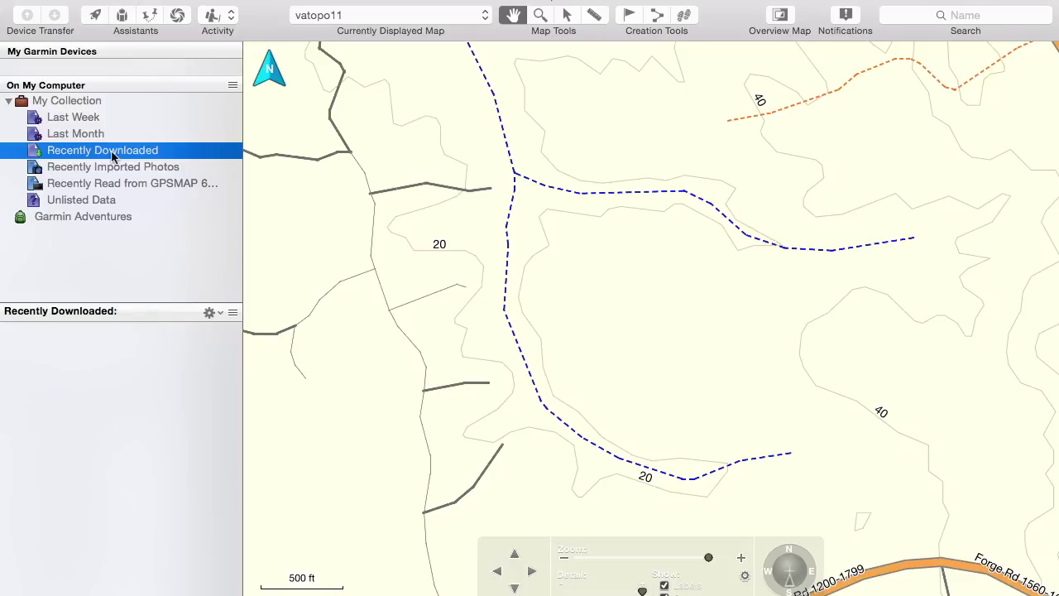
{"action": "left_click", "coordinate": [132, 1]}
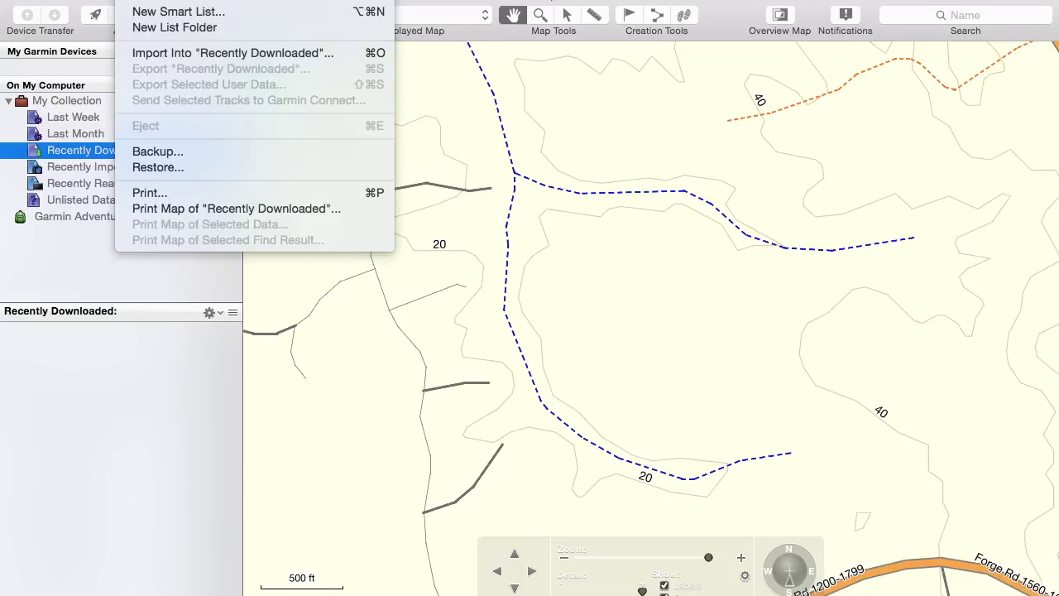
{"action": "left_click", "coordinate": [155, 55]}
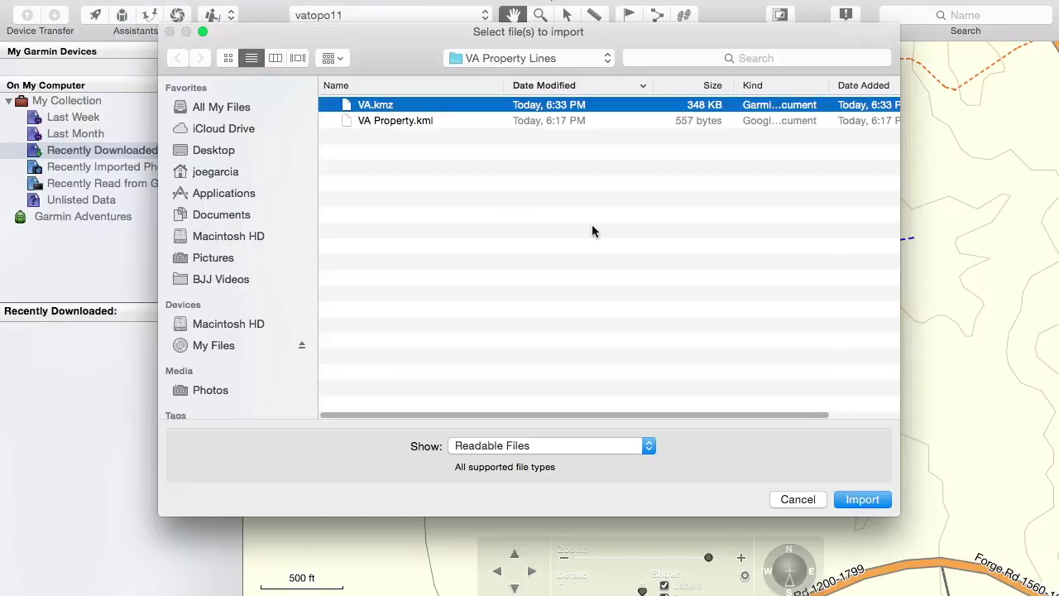
{"action": "left_click", "coordinate": [380, 109]}
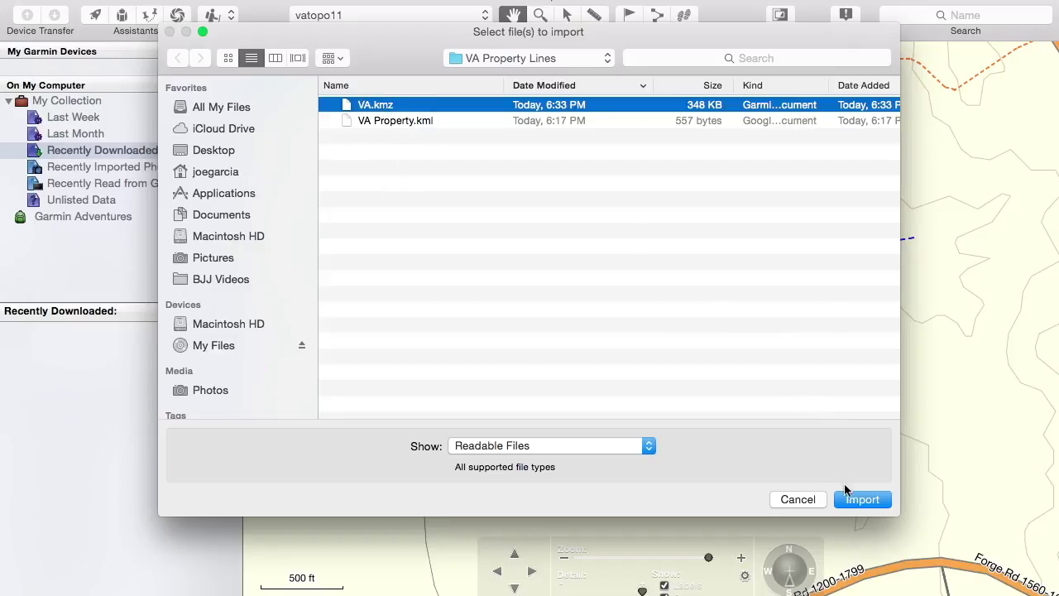
{"action": "left_click", "coordinate": [859, 499]}
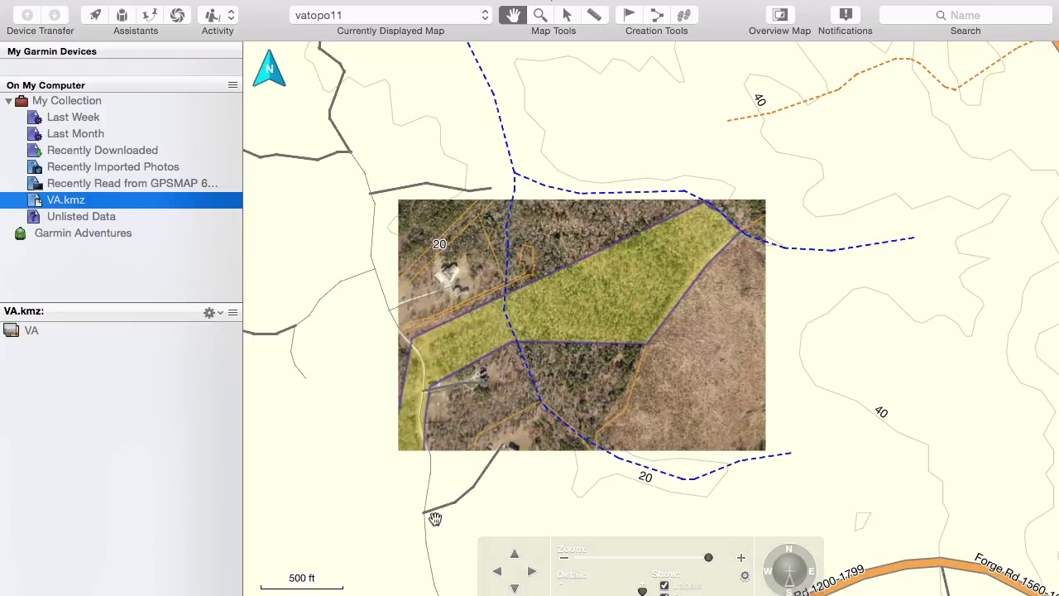
Examine how the imported parcel overlay lines up with the topo map's roads, driveways and streams around its edges.
{"action": "left_click", "coordinate": [741, 558]}
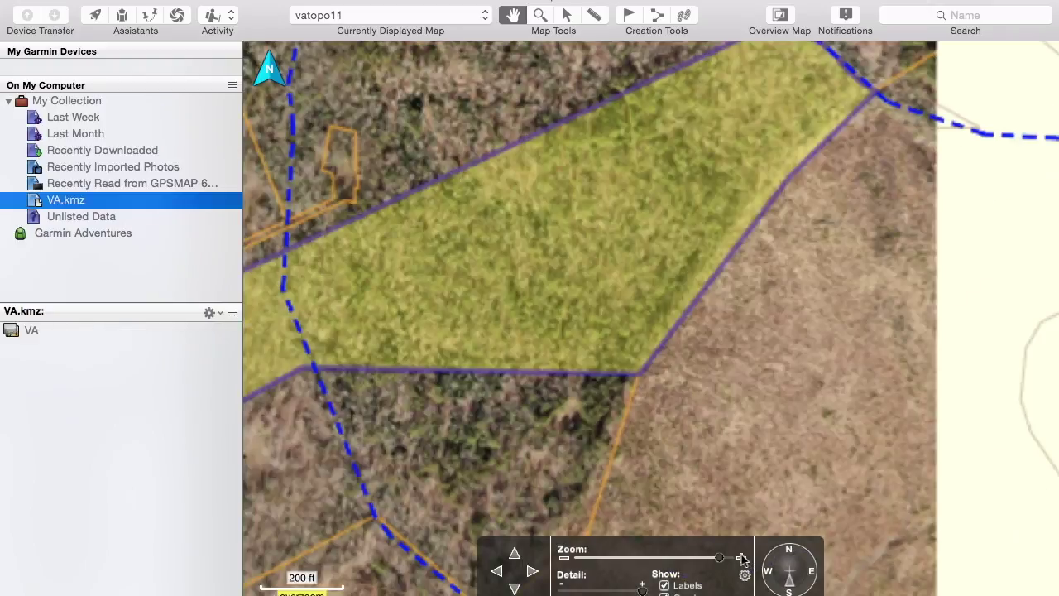
{"action": "left_click", "coordinate": [564, 558]}
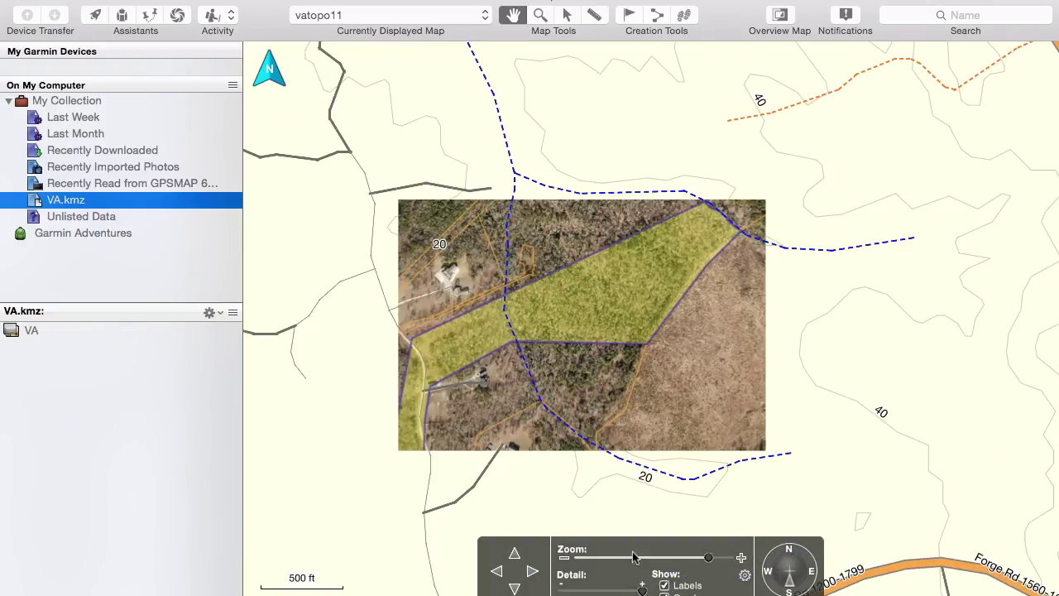
{"action": "left_click_drag", "start_coordinate": [496, 508], "coordinate": [598, 491]}
{"action": "left_click", "coordinate": [741, 557]}
{"action": "left_click_drag", "start_coordinate": [359, 513], "coordinate": [361, 345]}
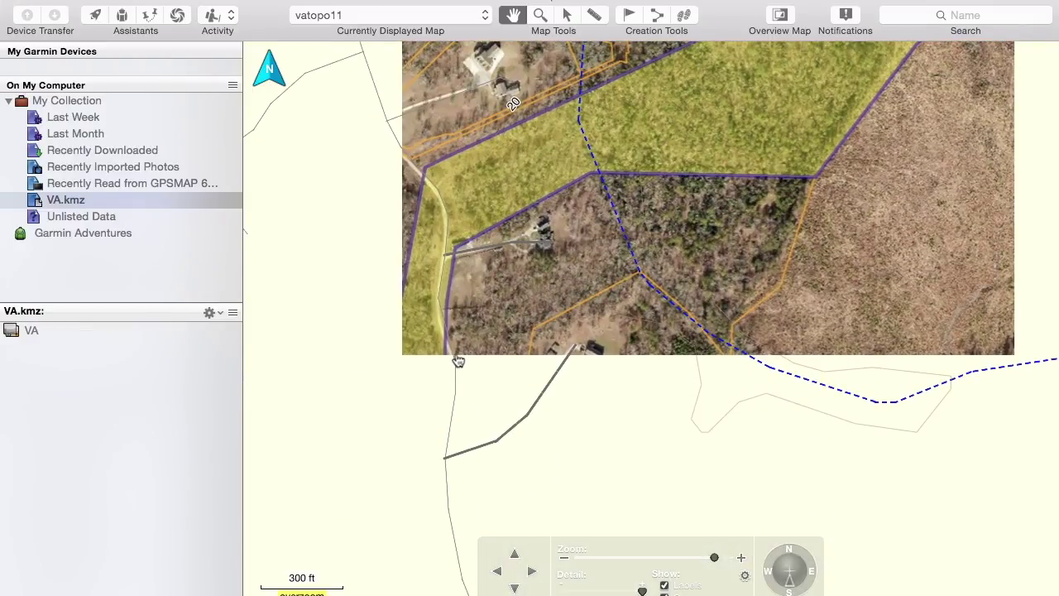
{"action": "left_click", "coordinate": [352, 431]}
{"action": "left_click_drag", "start_coordinate": [351, 430], "coordinate": [355, 524]}
{"action": "left_click", "coordinate": [453, 523]}
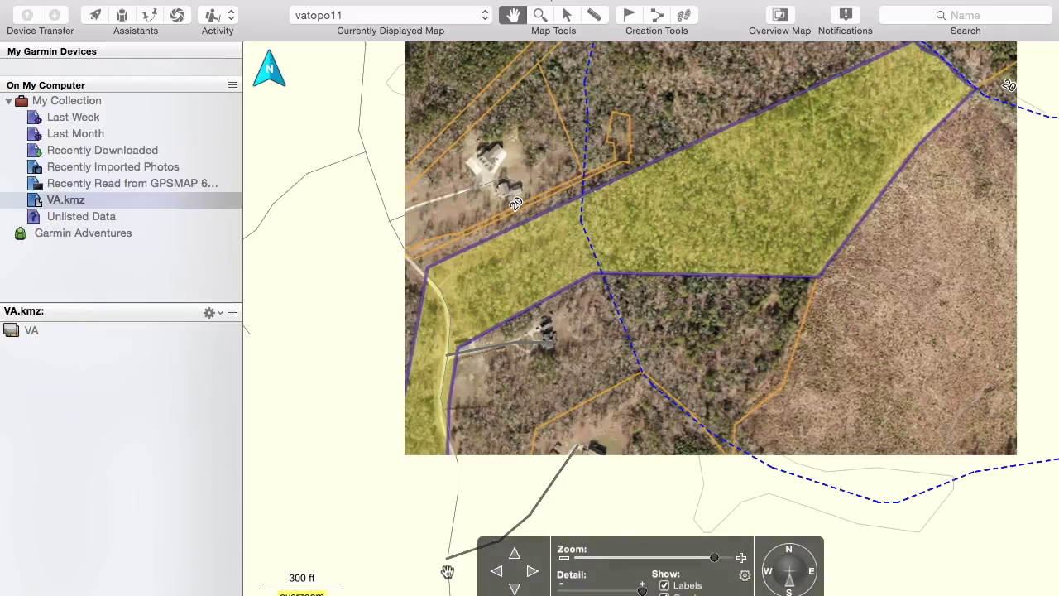
{"action": "mouse_move", "coordinate": [417, 417]}
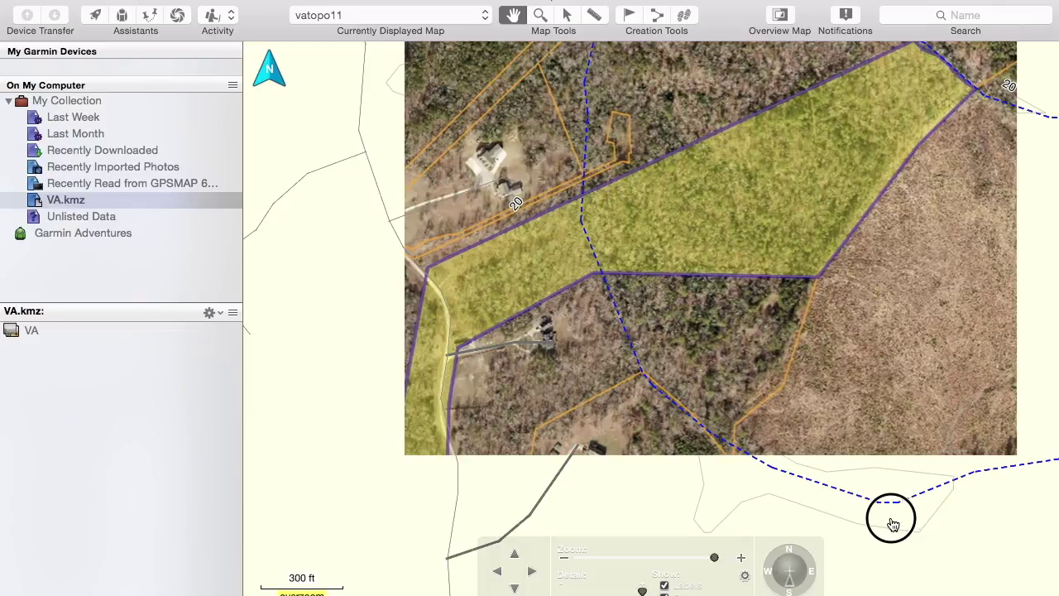
{"action": "left_click_drag", "start_coordinate": [889, 516], "coordinate": [850, 527]}
{"action": "left_click_drag", "start_coordinate": [1047, 267], "coordinate": [1030, 365]}
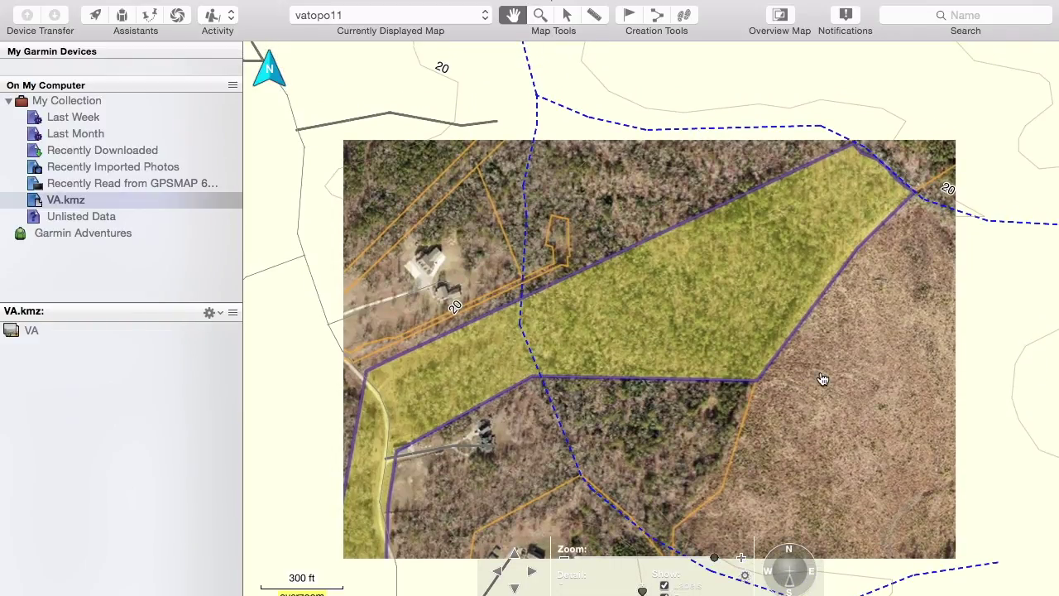
{"action": "mouse_move", "coordinate": [821, 379]}
{"action": "left_click_drag", "start_coordinate": [276, 302], "coordinate": [284, 257]}
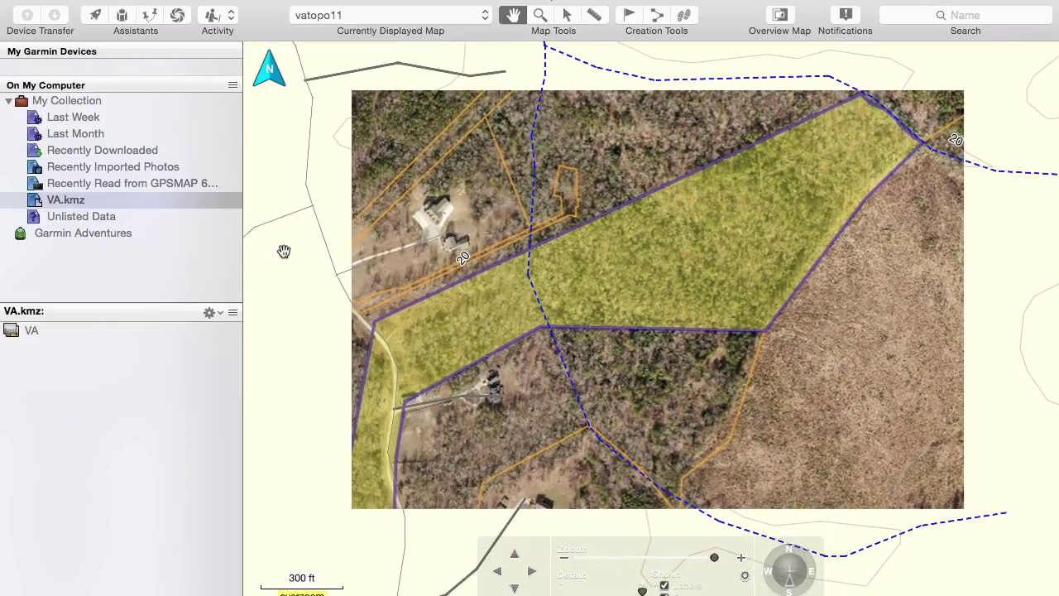
{"action": "mouse_move", "coordinate": [722, 69]}
{"action": "key", "text": "ctrl+Up"}
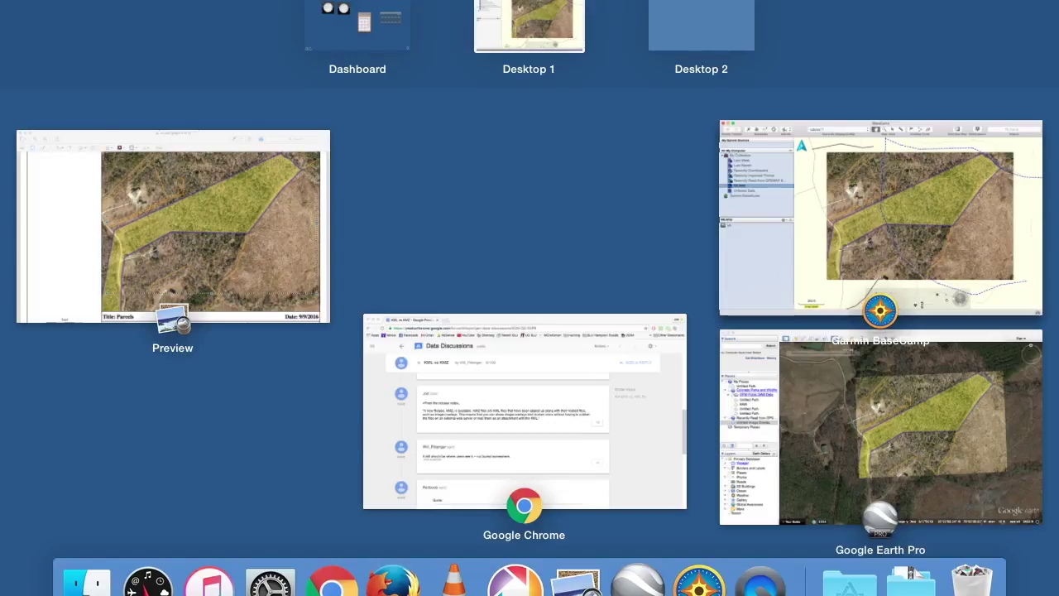
{"action": "left_click", "coordinate": [758, 584]}
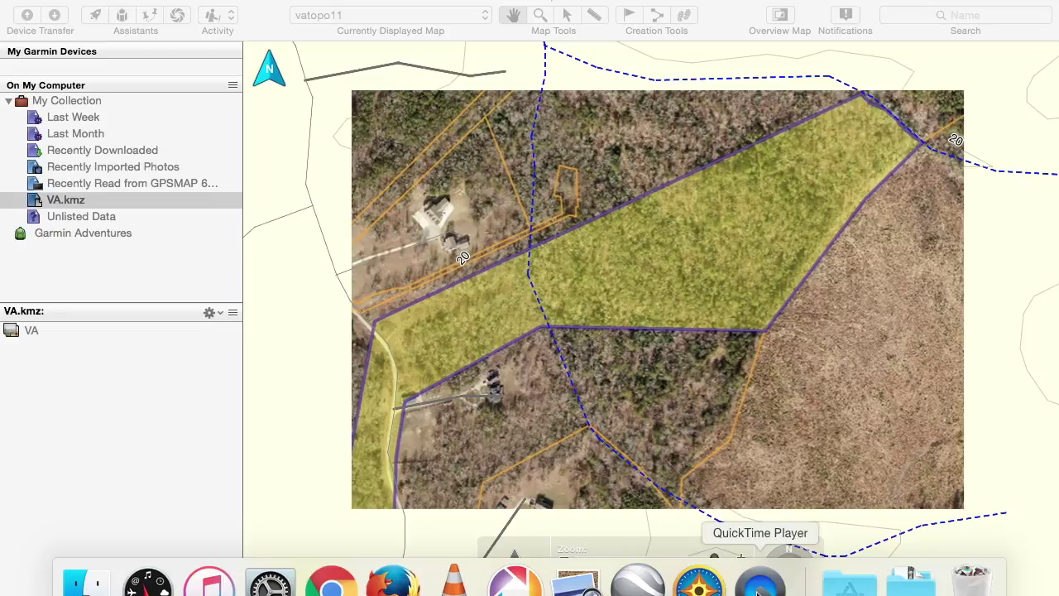
{"action": "left_click", "coordinate": [758, 584]}
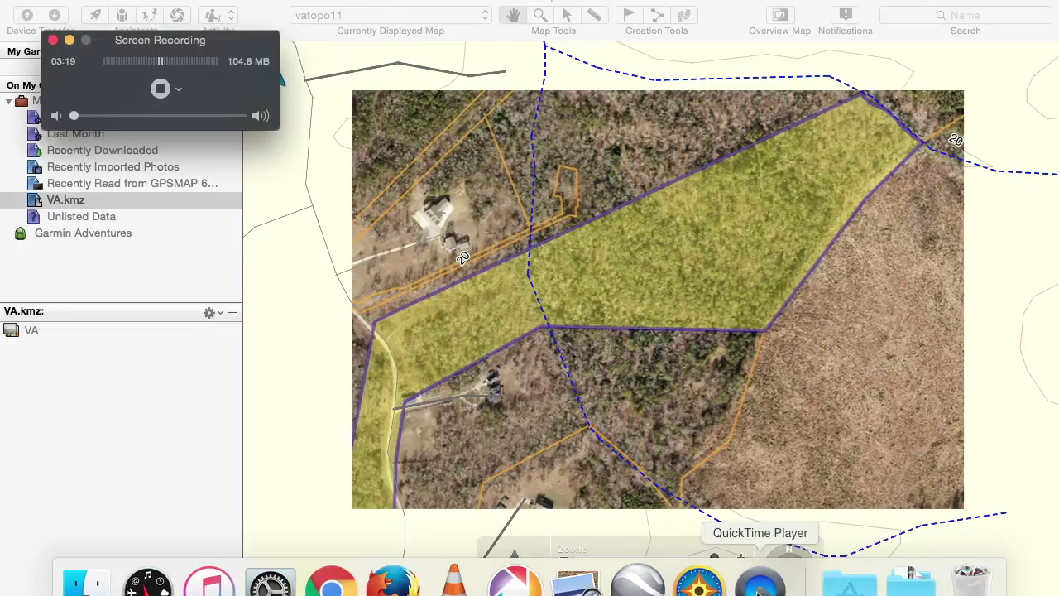